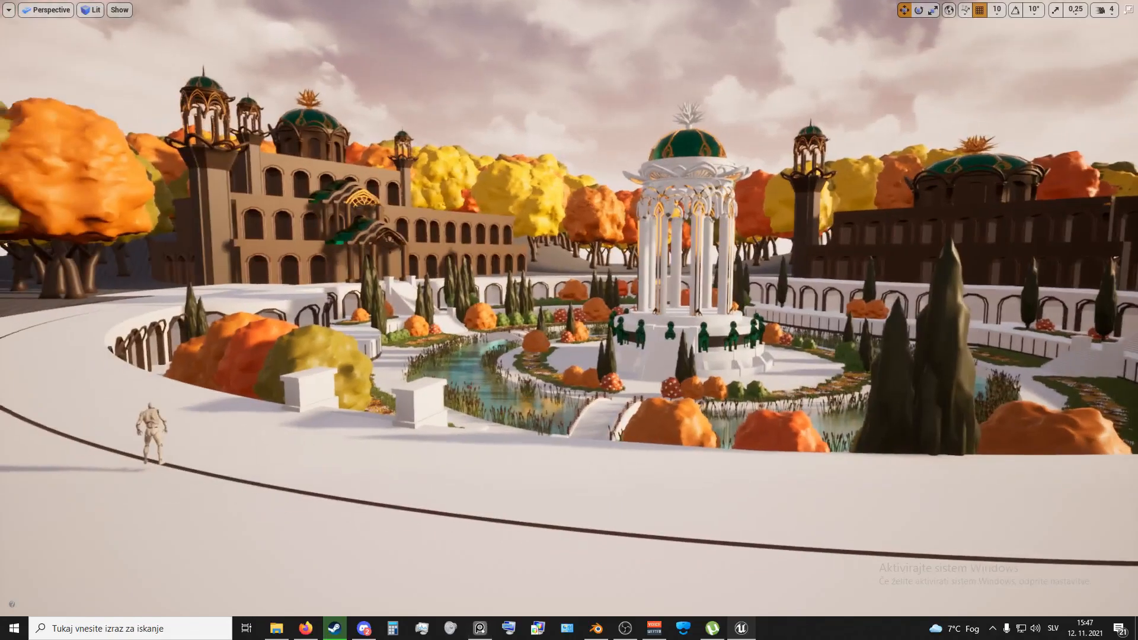
Bring up the reference image board over the garden level and enlarge its window
{"action": "right_click_drag", "start_coordinate": [568, 320], "coordinate": [721, 282]}
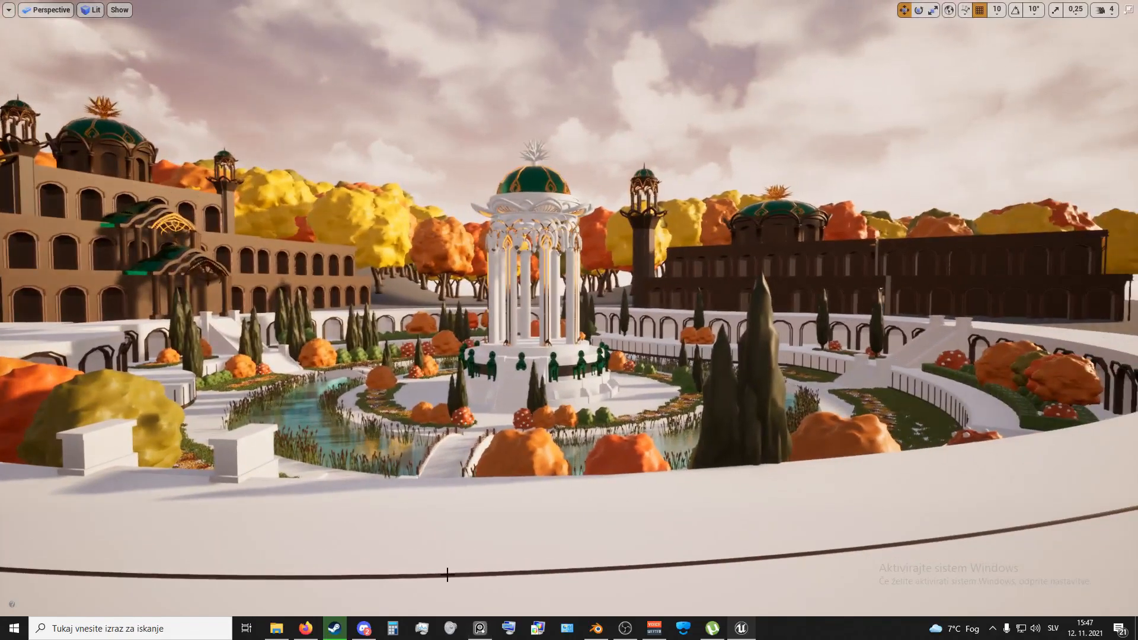
{"action": "left_click", "coordinate": [479, 628]}
{"action": "scroll", "coordinate": [306, 460], "scroll_direction": "down", "scroll_amount": 3}
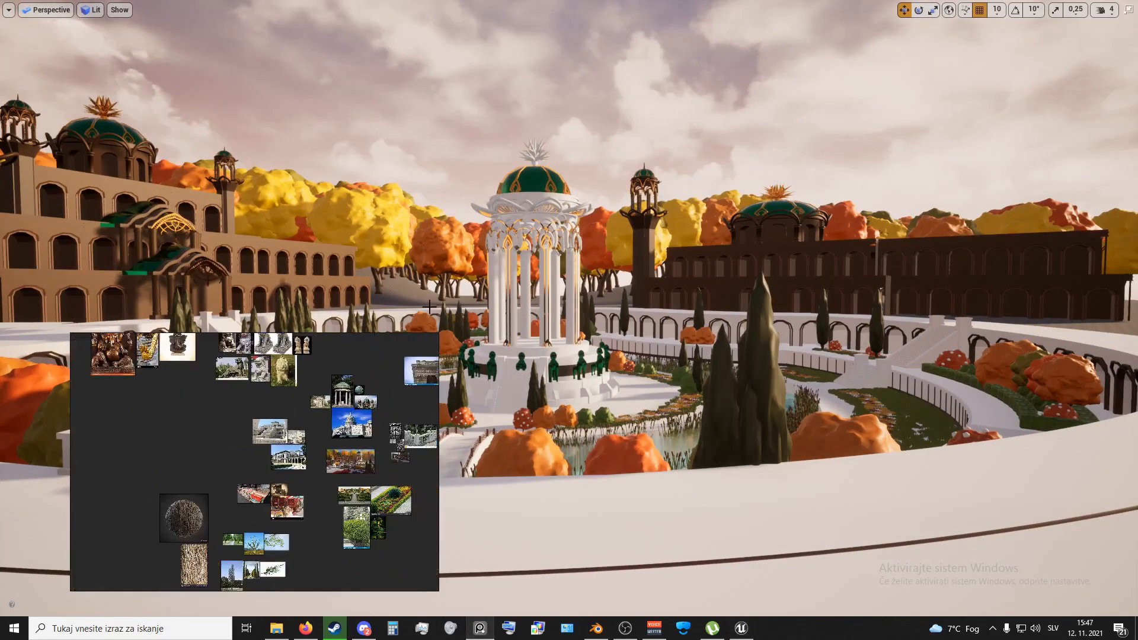
{"action": "left_click_drag", "start_coordinate": [437, 335], "coordinate": [566, 159]}
Examine the autumn garden concept painting on the reference board and compare it with the level
{"action": "scroll", "coordinate": [422, 368], "scroll_direction": "up", "scroll_amount": 5}
{"action": "scroll", "coordinate": [379, 381], "scroll_direction": "up", "scroll_amount": 8}
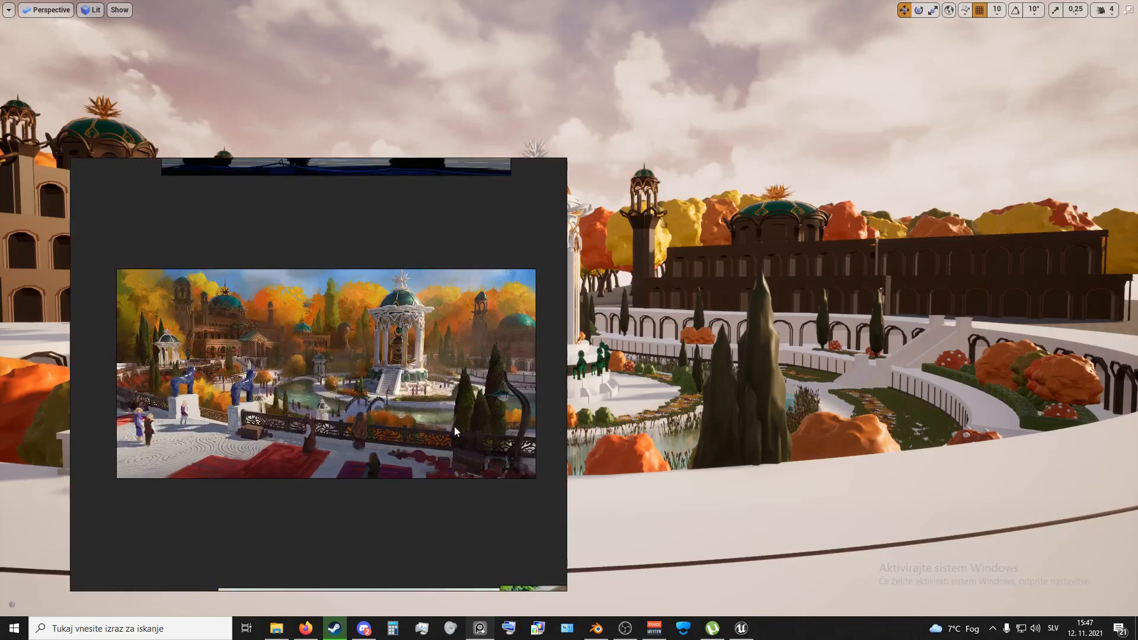
{"action": "scroll", "coordinate": [459, 425], "scroll_direction": "down", "scroll_amount": 4}
{"action": "scroll", "coordinate": [417, 452], "scroll_direction": "up", "scroll_amount": 5}
{"action": "scroll", "coordinate": [389, 387], "scroll_direction": "down", "scroll_amount": 2}
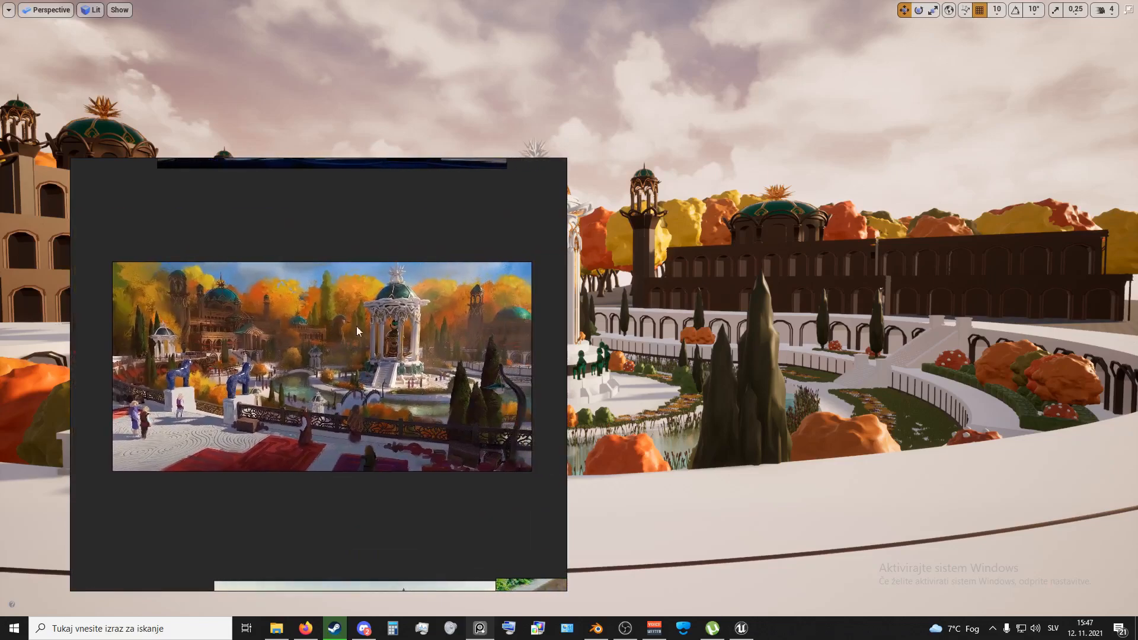
Look over the reference photos of domed pavilions and domed buildings above the concept painting
{"action": "scroll", "coordinate": [352, 328], "scroll_direction": "down", "scroll_amount": 2}
{"action": "middle_click_drag", "start_coordinate": [344, 308], "coordinate": [335, 397]}
{"action": "scroll", "coordinate": [390, 355], "scroll_direction": "up", "scroll_amount": 1}
{"action": "middle_click_drag", "start_coordinate": [390, 355], "coordinate": [467, 513]}
{"action": "scroll", "coordinate": [398, 449], "scroll_direction": "up", "scroll_amount": 1}
{"action": "scroll", "coordinate": [466, 498], "scroll_direction": "down", "scroll_amount": 1}
{"action": "middle_click_drag", "start_coordinate": [389, 378], "coordinate": [361, 377]}
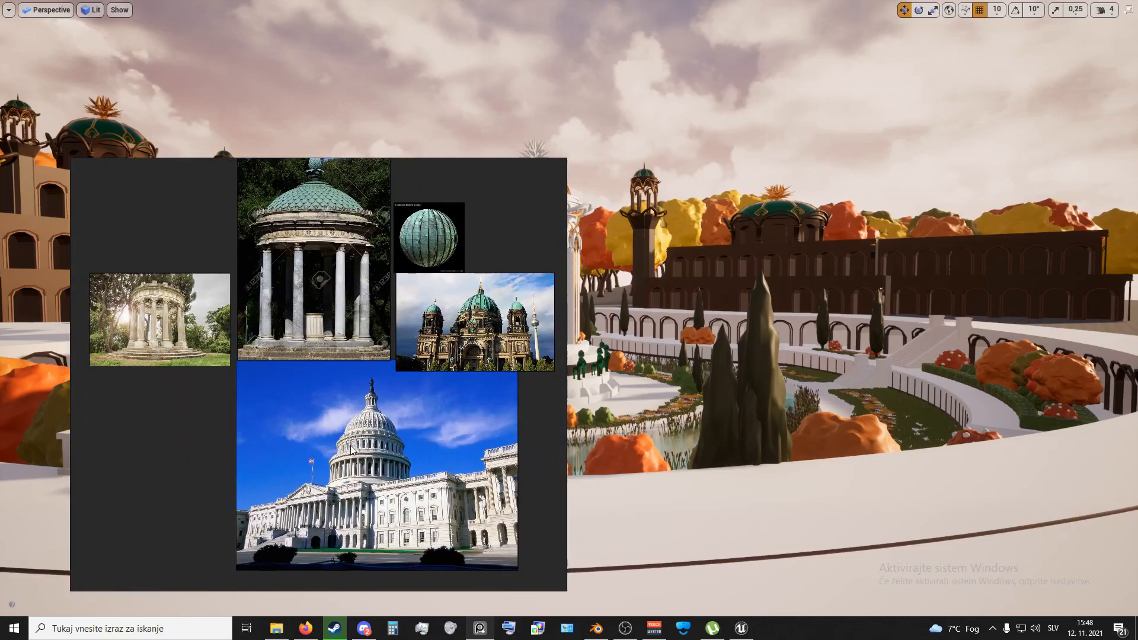
Inspect the windows, pilasters and cornice of the white Capitol facade in the reference photo
{"action": "scroll", "coordinate": [430, 536], "scroll_direction": "up", "scroll_amount": 3}
{"action": "middle_click_drag", "start_coordinate": [371, 574], "coordinate": [353, 509]}
{"action": "scroll", "coordinate": [353, 508], "scroll_direction": "up", "scroll_amount": 2}
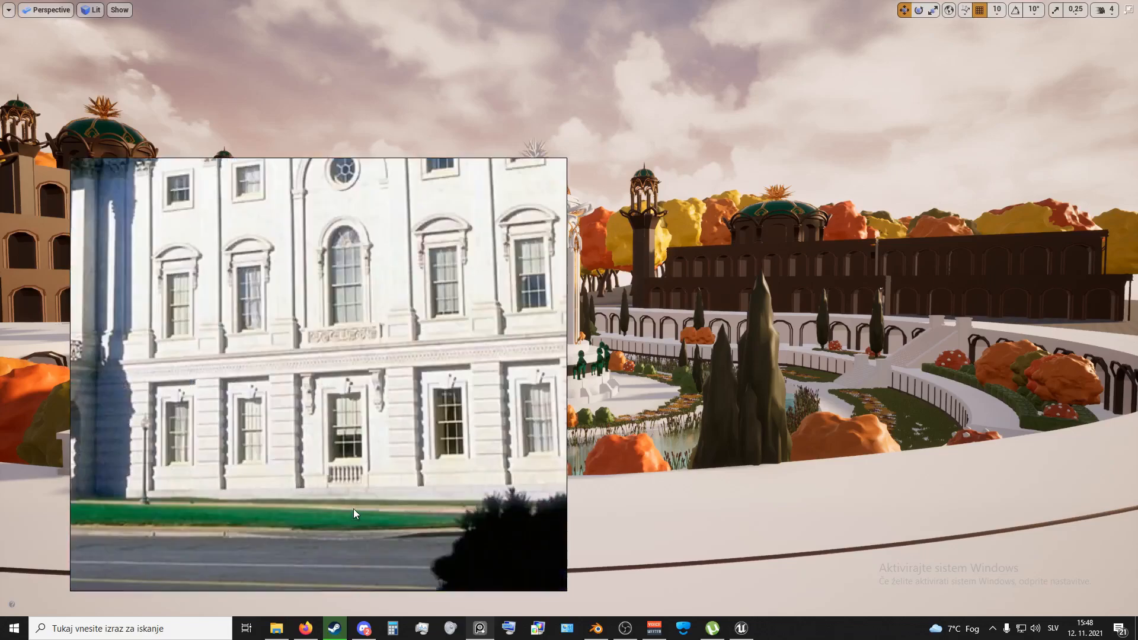
{"action": "middle_click_drag", "start_coordinate": [285, 299], "coordinate": [381, 386]}
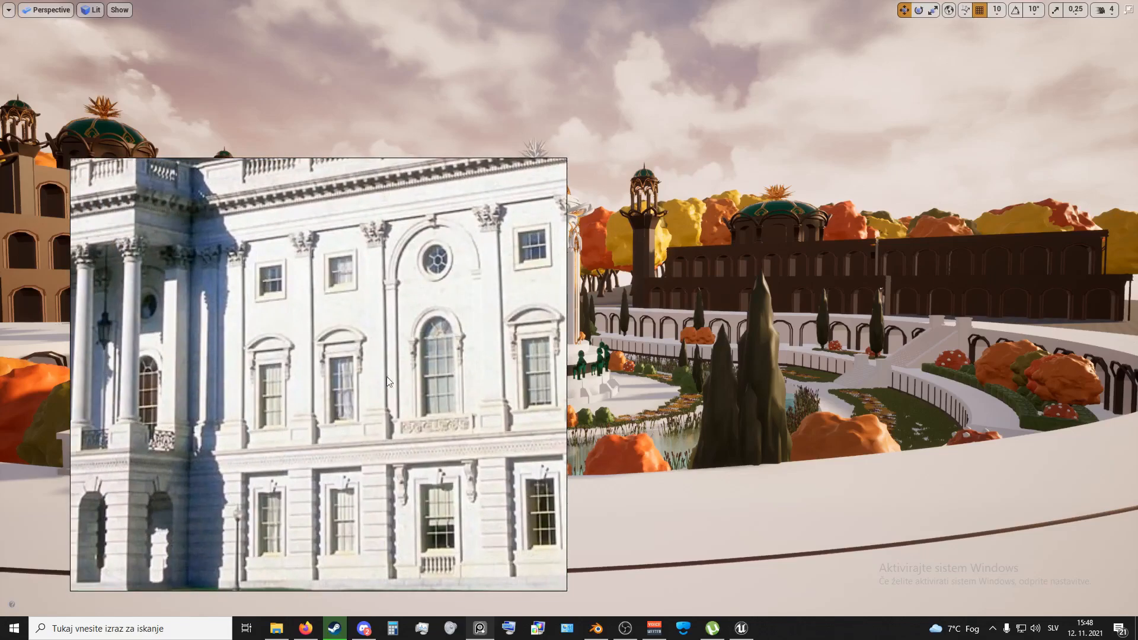
{"action": "scroll", "coordinate": [307, 395], "scroll_direction": "down", "scroll_amount": 5}
Examine the white stone staircase and arcaded villa references on the board
{"action": "double_click", "coordinate": [276, 393]}
{"action": "scroll", "coordinate": [388, 329], "scroll_direction": "up", "scroll_amount": 2}
{"action": "scroll", "coordinate": [388, 334], "scroll_direction": "down", "scroll_amount": 3}
{"action": "middle_click_drag", "start_coordinate": [241, 392], "coordinate": [499, 320]}
{"action": "middle_click_drag", "start_coordinate": [262, 305], "coordinate": [321, 384]}
{"action": "scroll", "coordinate": [322, 385], "scroll_direction": "up", "scroll_amount": 2}
{"action": "middle_click_drag", "start_coordinate": [495, 480], "coordinate": [354, 406]}
{"action": "scroll", "coordinate": [353, 406], "scroll_direction": "down", "scroll_amount": 5}
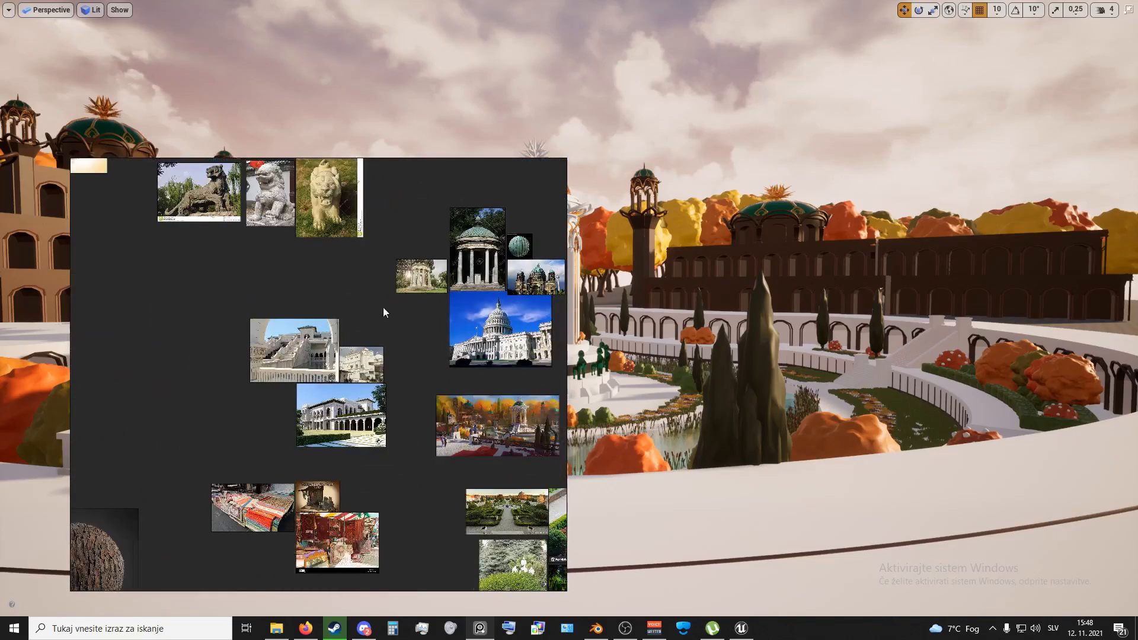
Review the columned pavilion reference with the green copper dome
{"action": "middle_click_drag", "start_coordinate": [445, 274], "coordinate": [325, 411]}
{"action": "scroll", "coordinate": [325, 410], "scroll_direction": "up", "scroll_amount": 5}
{"action": "scroll", "coordinate": [325, 410], "scroll_direction": "up", "scroll_amount": 1}
{"action": "scroll", "coordinate": [311, 393], "scroll_direction": "down", "scroll_amount": 3}
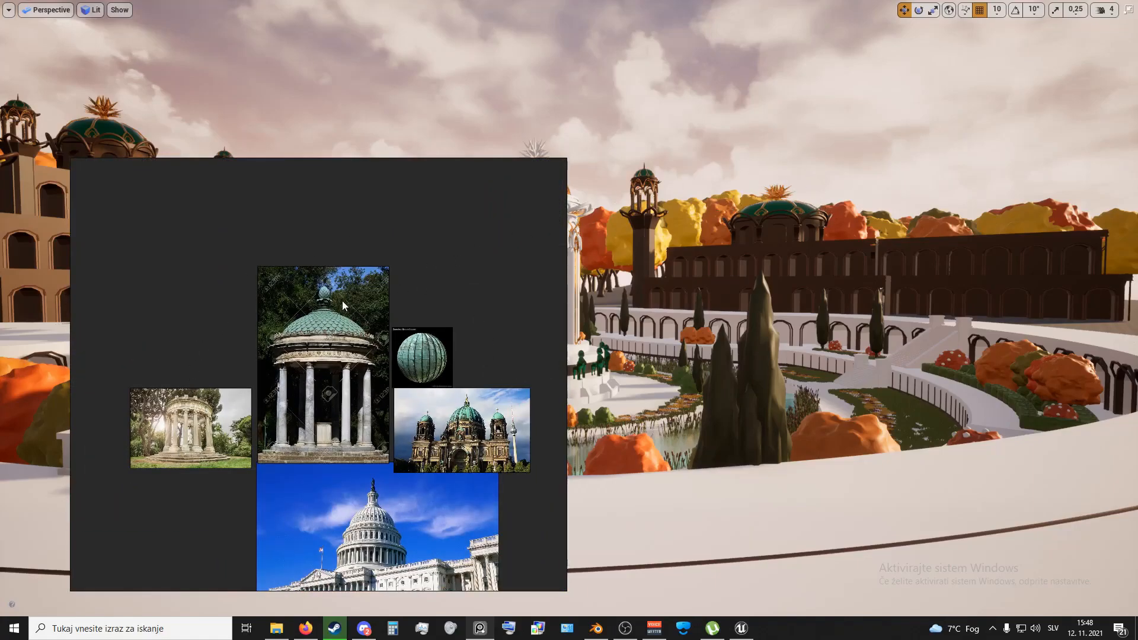
Examine the guardian lion statue references against the empty white pedestals in the garden level
{"action": "scroll", "coordinate": [342, 301], "scroll_direction": "down", "scroll_amount": 6}
{"action": "scroll", "coordinate": [342, 301], "scroll_direction": "up", "scroll_amount": 2}
{"action": "middle_click_drag", "start_coordinate": [229, 267], "coordinate": [378, 337]}
{"action": "scroll", "coordinate": [378, 336], "scroll_direction": "up", "scroll_amount": 2}
{"action": "middle_click_drag", "start_coordinate": [277, 266], "coordinate": [374, 314]}
{"action": "right_click_drag", "start_coordinate": [667, 361], "coordinate": [622, 362]}
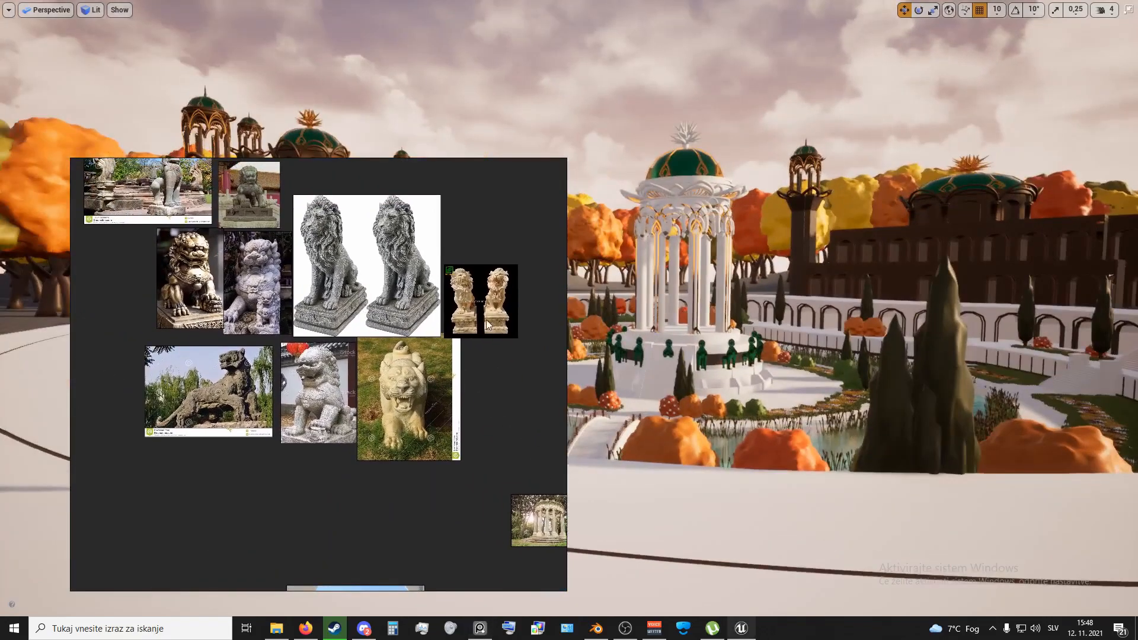
{"action": "middle_click_drag", "start_coordinate": [448, 332], "coordinate": [486, 361]}
{"action": "middle_click_drag", "start_coordinate": [413, 343], "coordinate": [426, 431]}
{"action": "scroll", "coordinate": [416, 381], "scroll_direction": "up", "scroll_amount": 2}
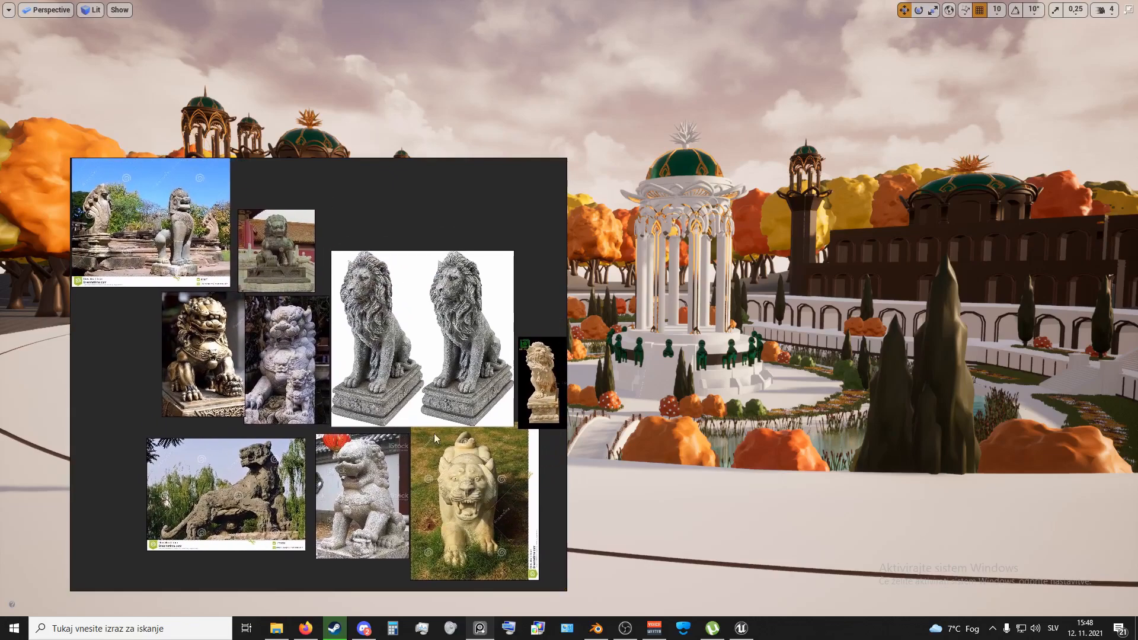
{"action": "right_click_drag", "start_coordinate": [664, 397], "coordinate": [960, 397]}
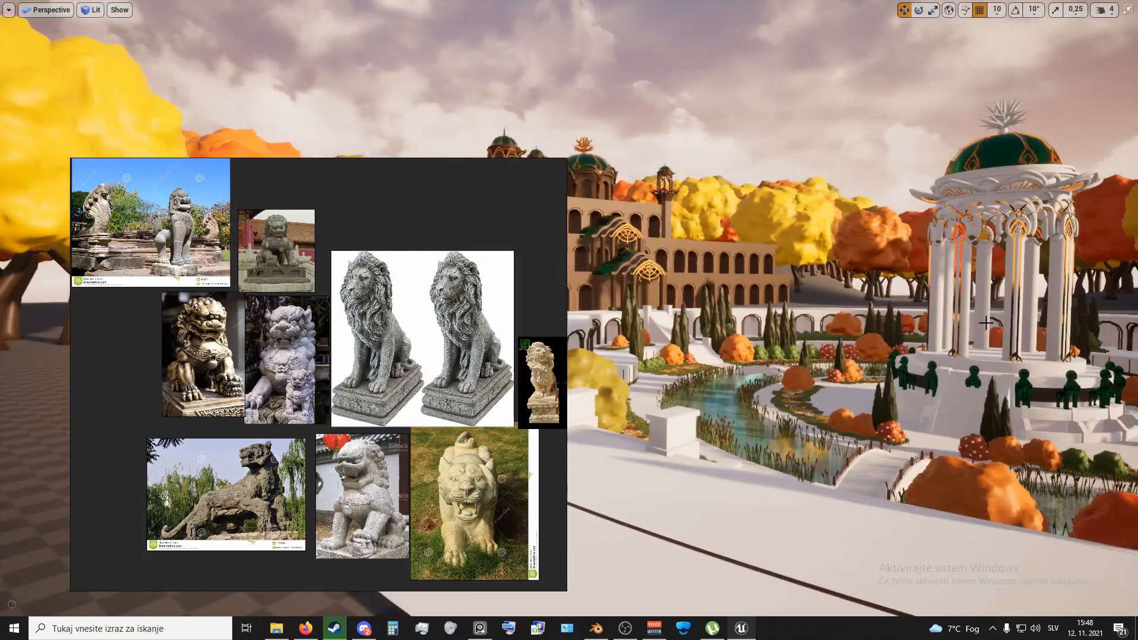
Examine the carved bronze figure and golden serpent staircase statue references
{"action": "middle_click_drag", "start_coordinate": [118, 290], "coordinate": [247, 329]}
{"action": "middle_click_drag", "start_coordinate": [116, 336], "coordinate": [300, 330]}
{"action": "middle_click_drag", "start_coordinate": [260, 390], "coordinate": [349, 358]}
{"action": "mouse_move", "coordinate": [269, 363]}
{"action": "middle_mouse_down"}
{"action": "mouse_move", "coordinate": [382, 333]}
{"action": "mouse_move", "coordinate": [281, 343]}
{"action": "mouse_move", "coordinate": [336, 329]}
{"action": "middle_mouse_up"}
{"action": "right_click_drag", "start_coordinate": [336, 334], "coordinate": [304, 347]}
{"action": "scroll", "coordinate": [322, 354], "scroll_direction": "up", "scroll_amount": 5}
{"action": "scroll", "coordinate": [307, 348], "scroll_direction": "down", "scroll_amount": 4}
{"action": "scroll", "coordinate": [304, 355], "scroll_direction": "up", "scroll_amount": 3}
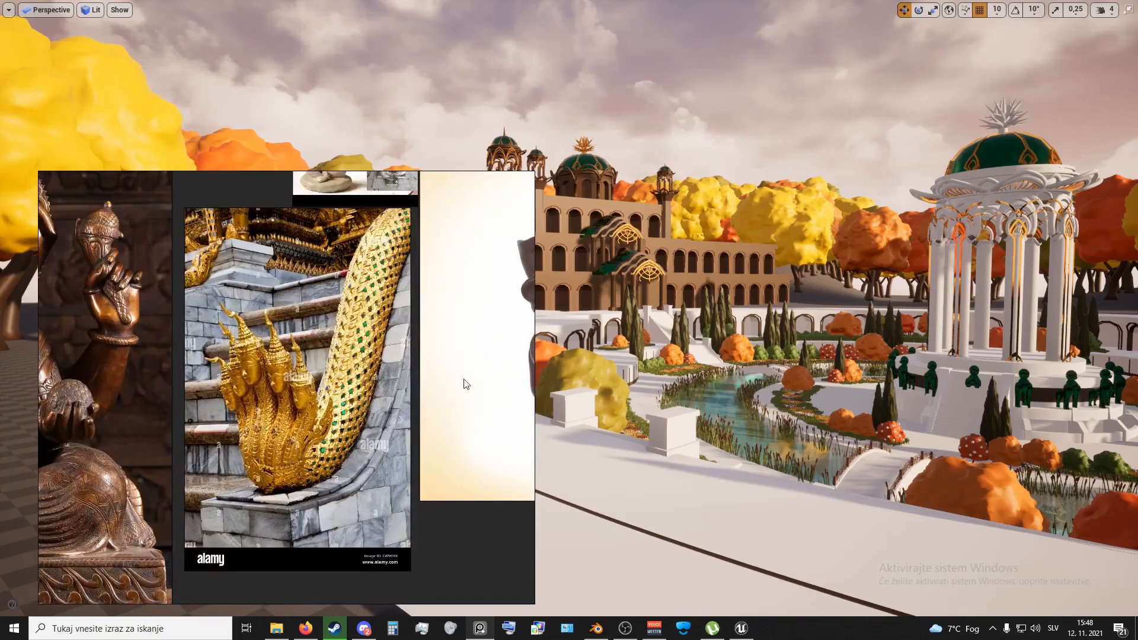
Examine the market stall and patterned rug references on the board
{"action": "scroll", "coordinate": [436, 287], "scroll_direction": "down", "scroll_amount": 10}
{"action": "middle_click_drag", "start_coordinate": [458, 426], "coordinate": [344, 299]}
{"action": "middle_click_drag", "start_coordinate": [454, 305], "coordinate": [373, 360]}
{"action": "scroll", "coordinate": [373, 361], "scroll_direction": "up", "scroll_amount": 7}
{"action": "scroll", "coordinate": [357, 359], "scroll_direction": "up", "scroll_amount": 3}
{"action": "middle_click_drag", "start_coordinate": [357, 439], "coordinate": [356, 378]}
{"action": "scroll", "coordinate": [385, 374], "scroll_direction": "down", "scroll_amount": 2}
{"action": "scroll", "coordinate": [357, 377], "scroll_direction": "up", "scroll_amount": 1}
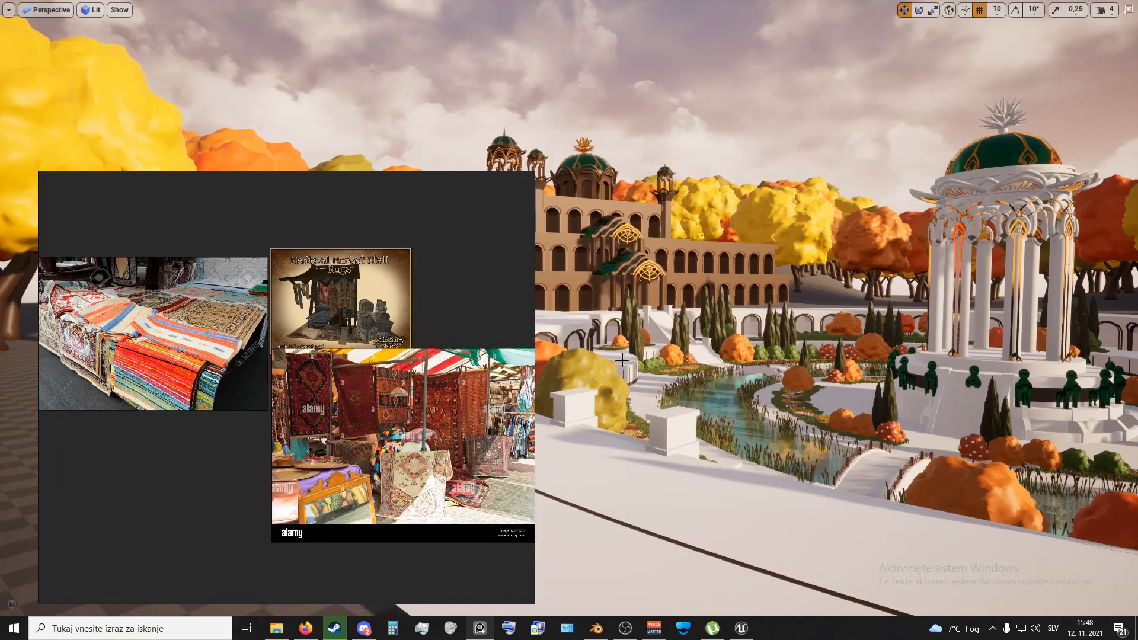
Hide the reference board and inspect the level from the arched wall near the pedestals back to the full garden overview
{"action": "right_click_drag", "start_coordinate": [687, 424], "coordinate": [829, 392]}
{"action": "right_click_drag", "start_coordinate": [533, 424], "coordinate": [450, 528]}
{"action": "key", "text": "w"}
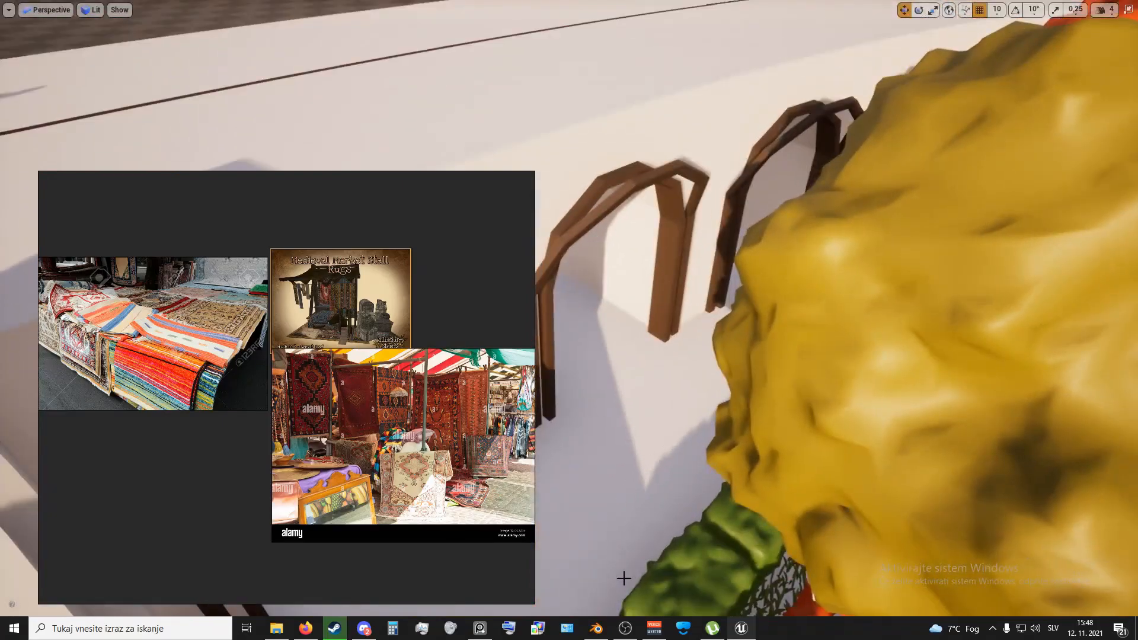
{"action": "left_click", "coordinate": [479, 627]}
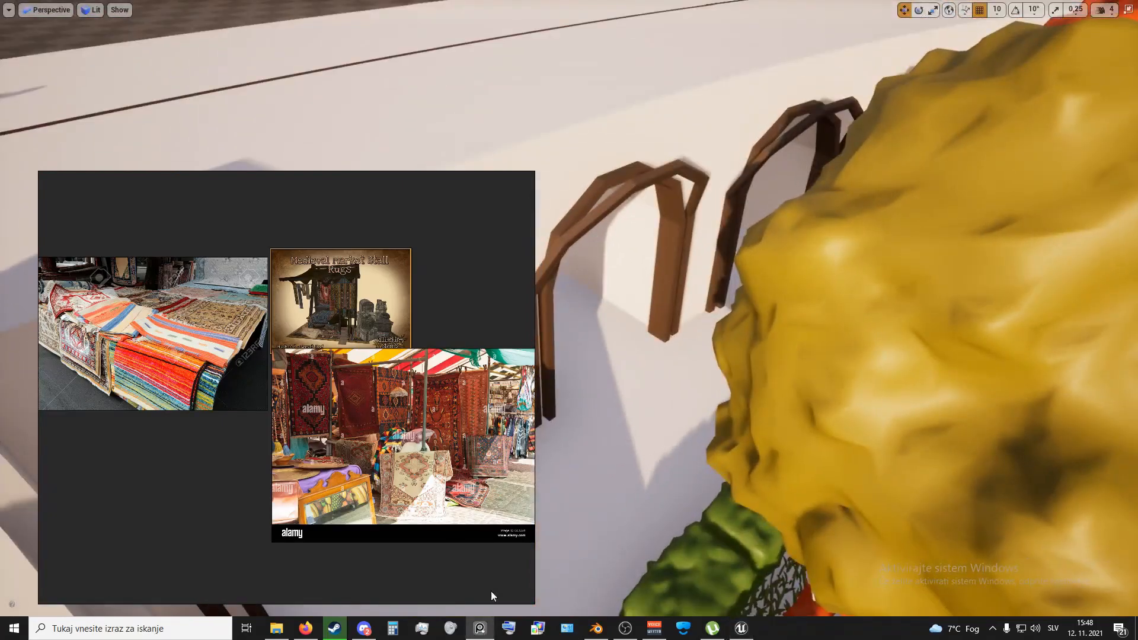
{"action": "left_click", "coordinate": [480, 629]}
{"action": "right_click_drag", "start_coordinate": [580, 458], "coordinate": [296, 341]}
{"action": "right_click_drag", "start_coordinate": [450, 409], "coordinate": [397, 442]}
{"action": "key", "text": "w"}
{"action": "key", "text": "s"}
{"action": "key", "text": "s"}
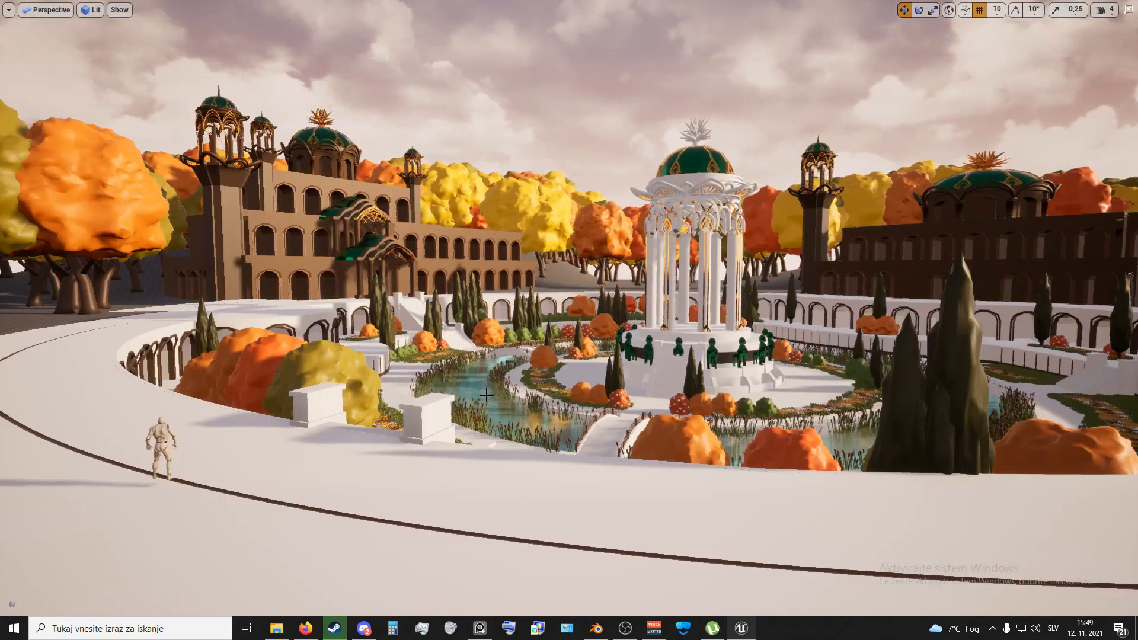
Reopen the reference board and study the concept painting's details up close and as a whole
{"action": "left_click", "coordinate": [479, 628]}
{"action": "scroll", "coordinate": [386, 411], "scroll_direction": "down", "scroll_amount": 4}
{"action": "middle_click_drag", "start_coordinate": [386, 415], "coordinate": [191, 384]}
{"action": "middle_click_drag", "start_coordinate": [328, 408], "coordinate": [366, 341]}
{"action": "middle_click_drag", "start_coordinate": [419, 280], "coordinate": [355, 397]}
{"action": "scroll", "coordinate": [392, 329], "scroll_direction": "up", "scroll_amount": 5}
{"action": "mouse_move", "coordinate": [320, 289]}
{"action": "middle_mouse_down"}
{"action": "mouse_move", "coordinate": [354, 362]}
{"action": "mouse_move", "coordinate": [341, 466]}
{"action": "middle_mouse_up"}
{"action": "middle_click_drag", "start_coordinate": [336, 426], "coordinate": [406, 432]}
{"action": "scroll", "coordinate": [325, 418], "scroll_direction": "up", "scroll_amount": 3}
{"action": "mouse_move", "coordinate": [251, 386]}
{"action": "middle_mouse_down"}
{"action": "mouse_move", "coordinate": [289, 407]}
{"action": "mouse_move", "coordinate": [270, 403]}
{"action": "middle_mouse_up"}
{"action": "scroll", "coordinate": [297, 427], "scroll_direction": "down", "scroll_amount": 7}
{"action": "middle_click_drag", "start_coordinate": [385, 418], "coordinate": [263, 384]}
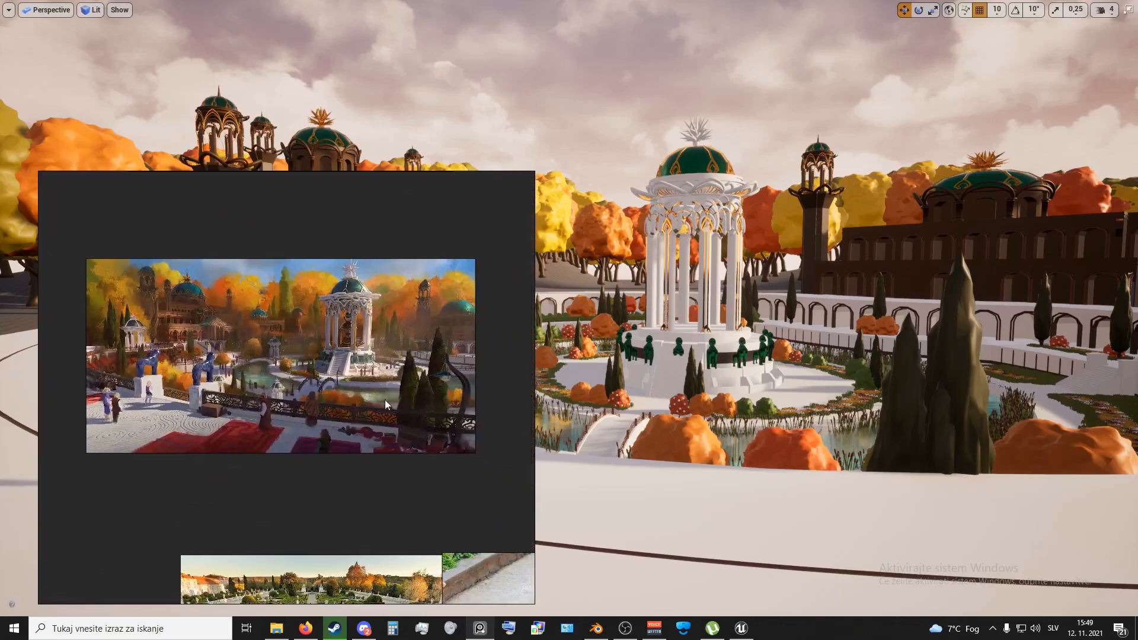
Examine the wrought-iron gate, ornamental railing and white stone balustrade references
{"action": "middle_click_drag", "start_coordinate": [407, 434], "coordinate": [312, 365]}
{"action": "scroll", "coordinate": [319, 385], "scroll_direction": "down", "scroll_amount": 3}
{"action": "scroll", "coordinate": [307, 362], "scroll_direction": "down", "scroll_amount": 4}
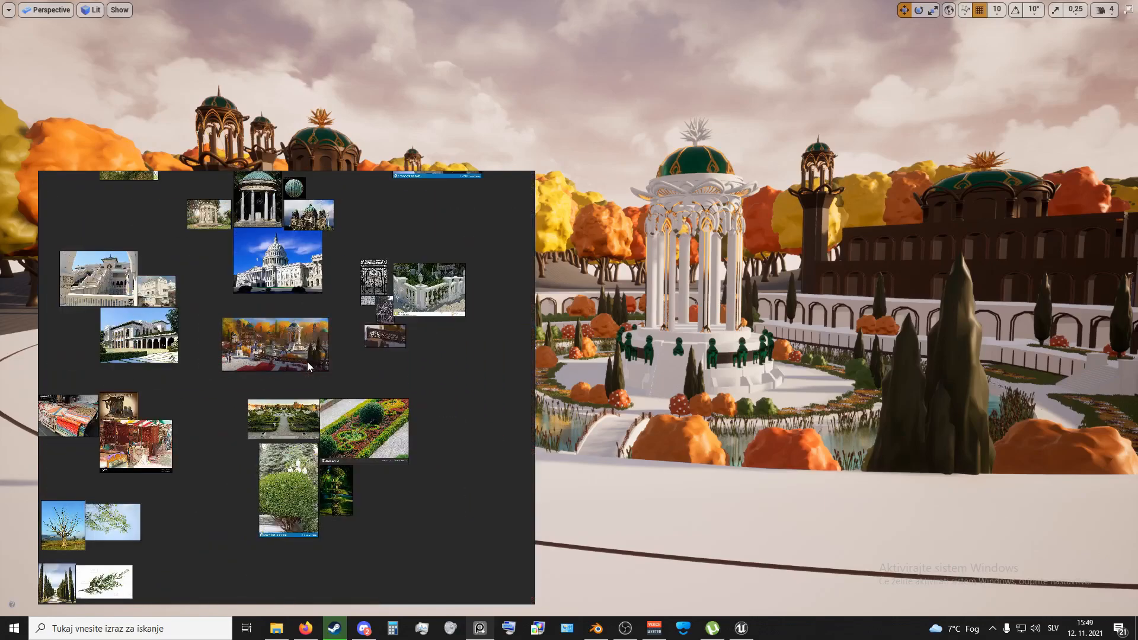
{"action": "scroll", "coordinate": [425, 298], "scroll_direction": "up", "scroll_amount": 6}
{"action": "scroll", "coordinate": [426, 299], "scroll_direction": "up", "scroll_amount": 2}
{"action": "middle_click_drag", "start_coordinate": [426, 299], "coordinate": [366, 329]}
{"action": "scroll", "coordinate": [379, 316], "scroll_direction": "down", "scroll_amount": 2}
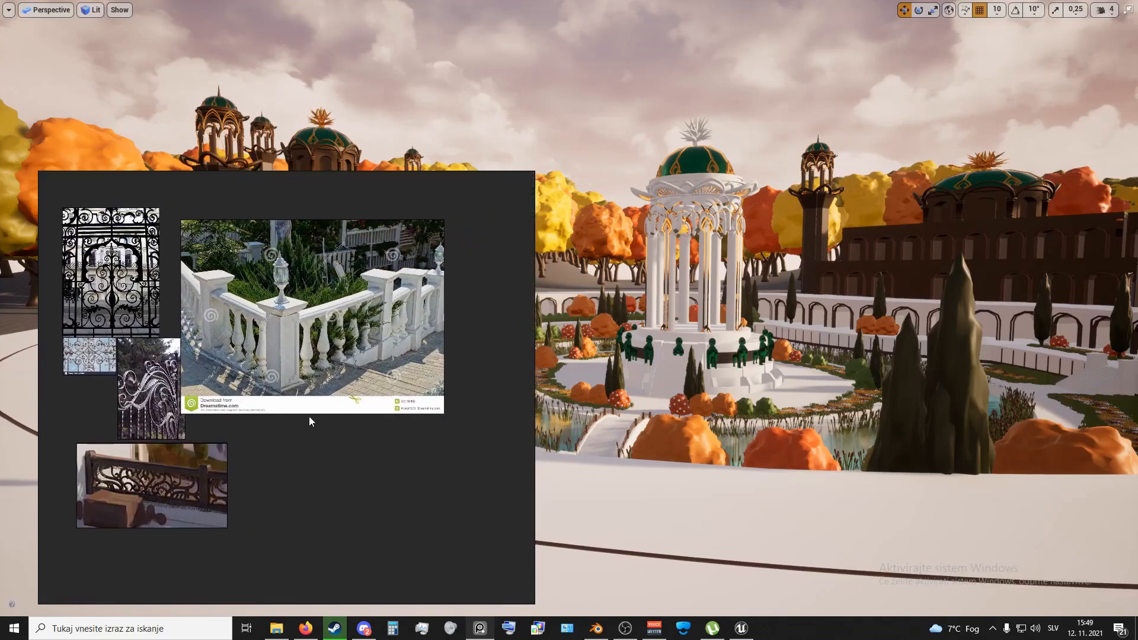
Examine the architectural trim references showing carved cornices, friezes and column capitals
{"action": "scroll", "coordinate": [327, 326], "scroll_direction": "down", "scroll_amount": 3}
{"action": "middle_click_drag", "start_coordinate": [330, 326], "coordinate": [362, 446]}
{"action": "scroll", "coordinate": [362, 444], "scroll_direction": "down", "scroll_amount": 2}
{"action": "middle_click_drag", "start_coordinate": [383, 291], "coordinate": [338, 364]}
{"action": "scroll", "coordinate": [337, 364], "scroll_direction": "up", "scroll_amount": 6}
{"action": "middle_click_drag", "start_coordinate": [419, 344], "coordinate": [340, 375]}
{"action": "middle_click_drag", "start_coordinate": [274, 317], "coordinate": [271, 406]}
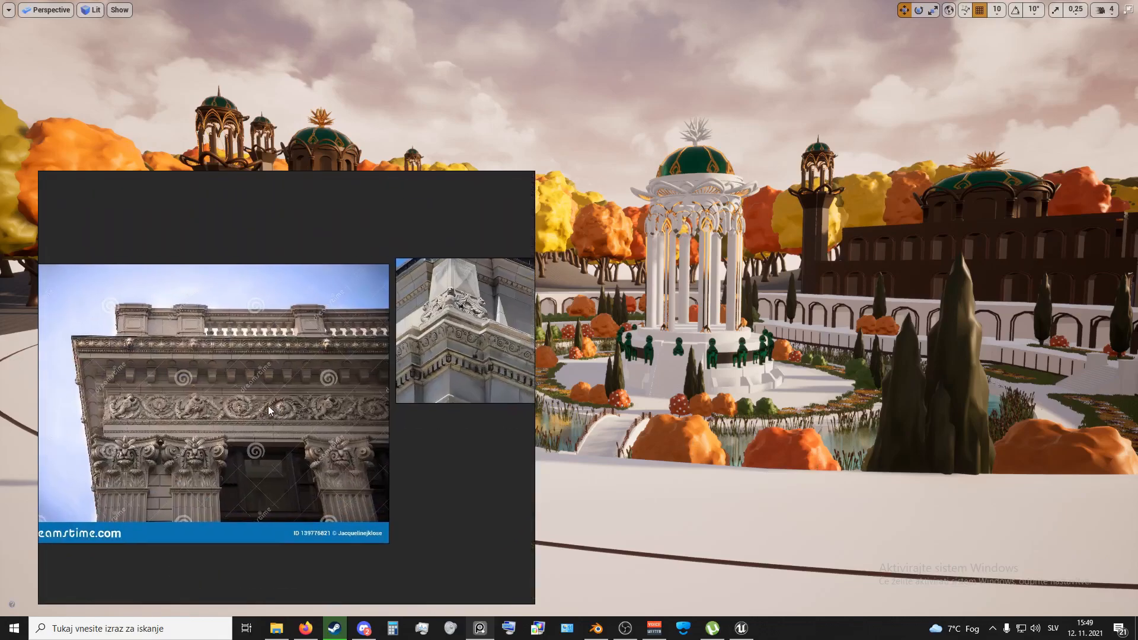
{"action": "middle_click_drag", "start_coordinate": [427, 403], "coordinate": [339, 394]}
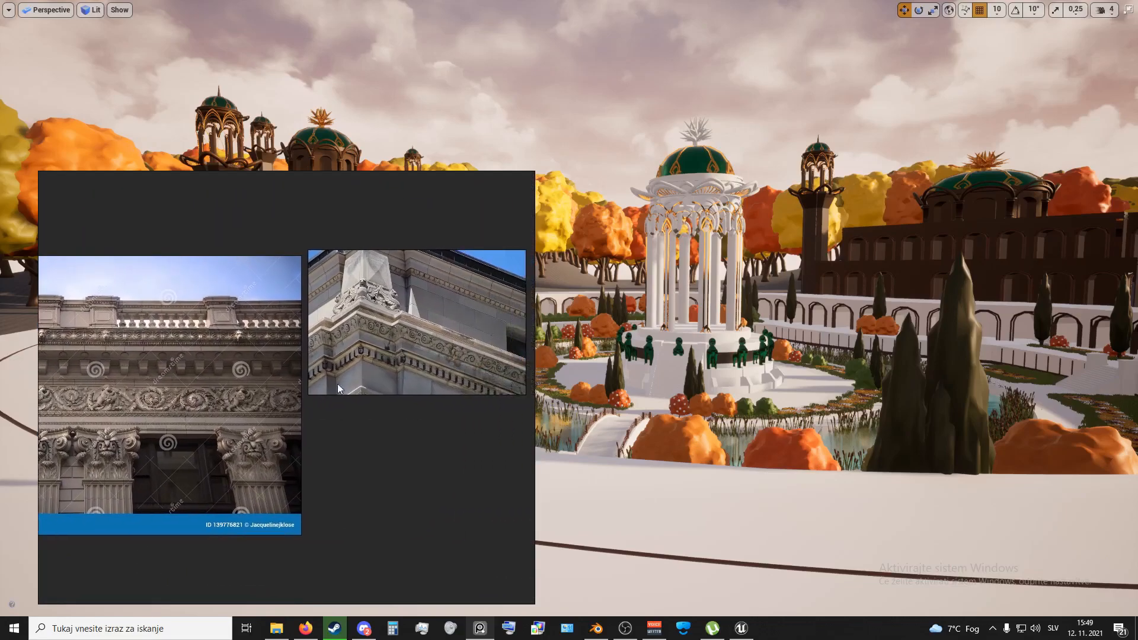
{"action": "middle_click_drag", "start_coordinate": [224, 418], "coordinate": [380, 392]}
{"action": "middle_click_drag", "start_coordinate": [118, 414], "coordinate": [365, 382]}
Find the tree references and study the branch structure of the bare tree
{"action": "scroll", "coordinate": [231, 435], "scroll_direction": "down", "scroll_amount": 5}
{"action": "middle_click_drag", "start_coordinate": [97, 479], "coordinate": [197, 334]}
{"action": "middle_click_drag", "start_coordinate": [285, 490], "coordinate": [200, 365]}
{"action": "middle_click_drag", "start_coordinate": [54, 439], "coordinate": [265, 354]}
{"action": "scroll", "coordinate": [294, 443], "scroll_direction": "up", "scroll_amount": 4}
{"action": "mouse_move", "coordinate": [188, 526]}
{"action": "middle_mouse_down"}
{"action": "mouse_move", "coordinate": [294, 443]}
{"action": "mouse_move", "coordinate": [300, 375]}
{"action": "mouse_move", "coordinate": [226, 417]}
{"action": "middle_mouse_up"}
{"action": "scroll", "coordinate": [324, 309], "scroll_direction": "up", "scroll_amount": 6}
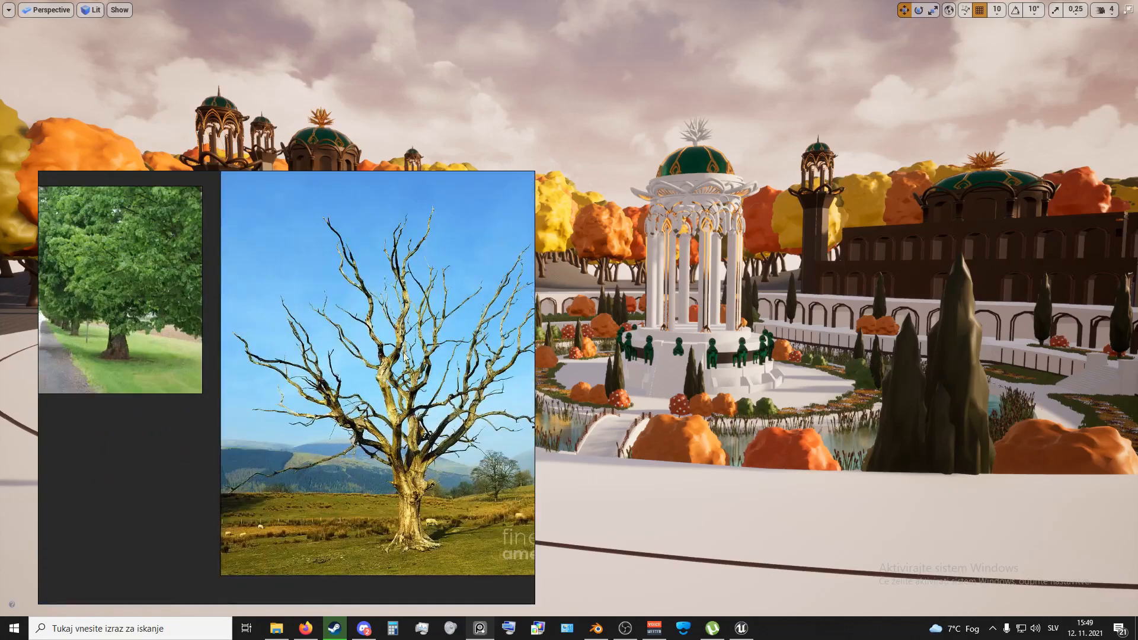
{"action": "middle_click_drag", "start_coordinate": [393, 305], "coordinate": [326, 305]}
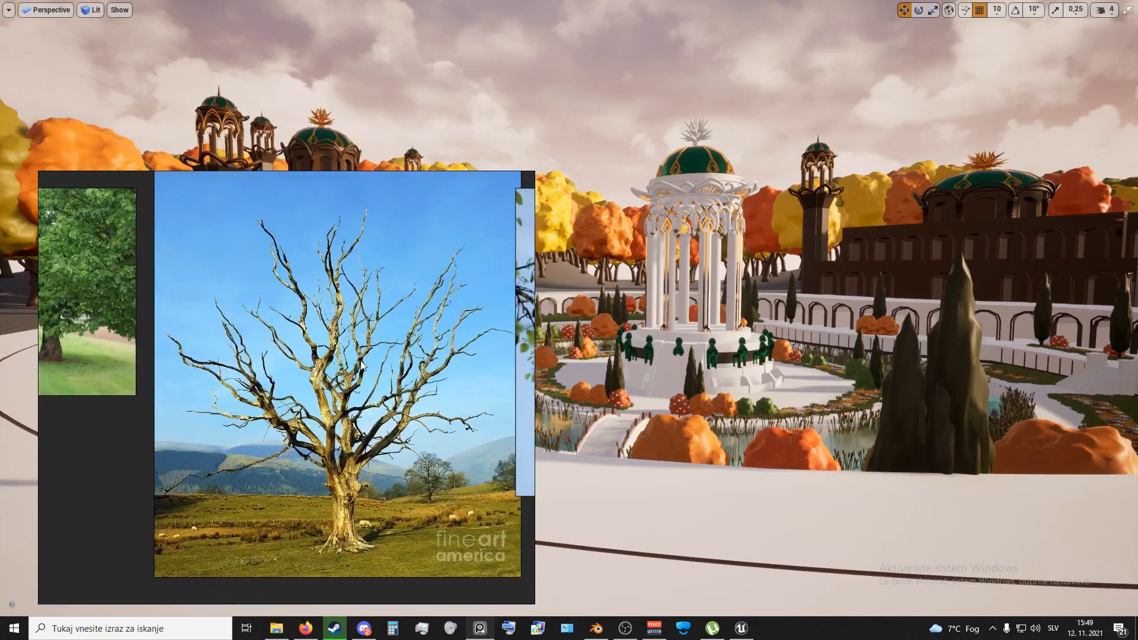
Compare the leafy branch reference with the bare tree and the tree-lined road photos
{"action": "scroll", "coordinate": [379, 349], "scroll_direction": "down", "scroll_amount": 3}
{"action": "middle_click_drag", "start_coordinate": [324, 339], "coordinate": [98, 340]}
{"action": "scroll", "coordinate": [355, 357], "scroll_direction": "up", "scroll_amount": 3}
{"action": "middle_click_drag", "start_coordinate": [414, 293], "coordinate": [304, 301]}
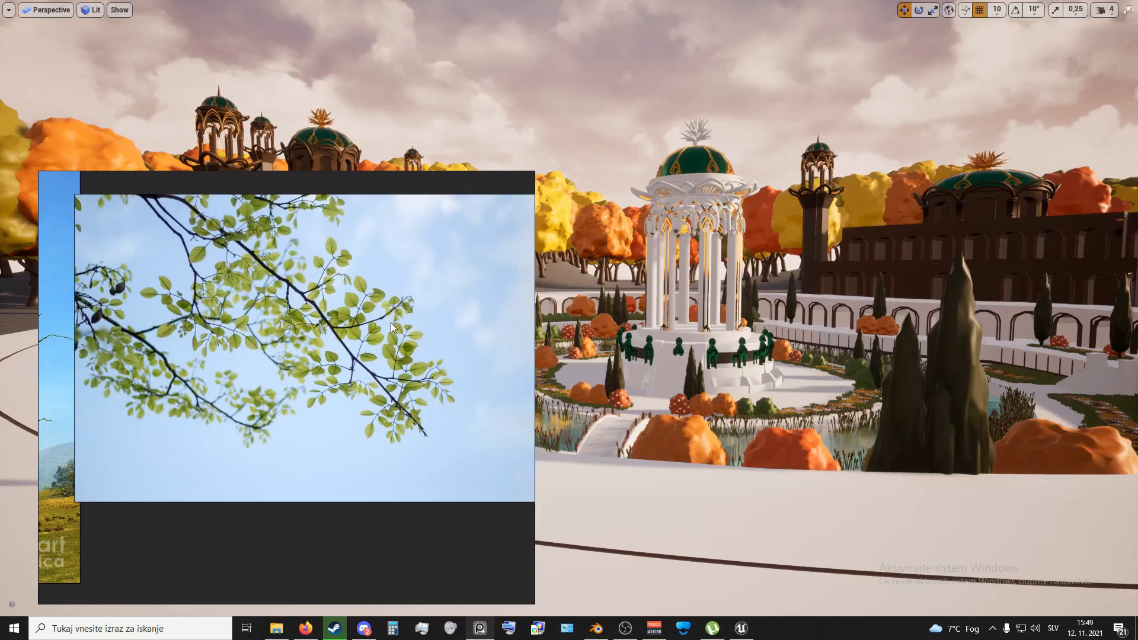
{"action": "scroll", "coordinate": [293, 356], "scroll_direction": "down", "scroll_amount": 2}
{"action": "middle_click_drag", "start_coordinate": [141, 335], "coordinate": [290, 350]}
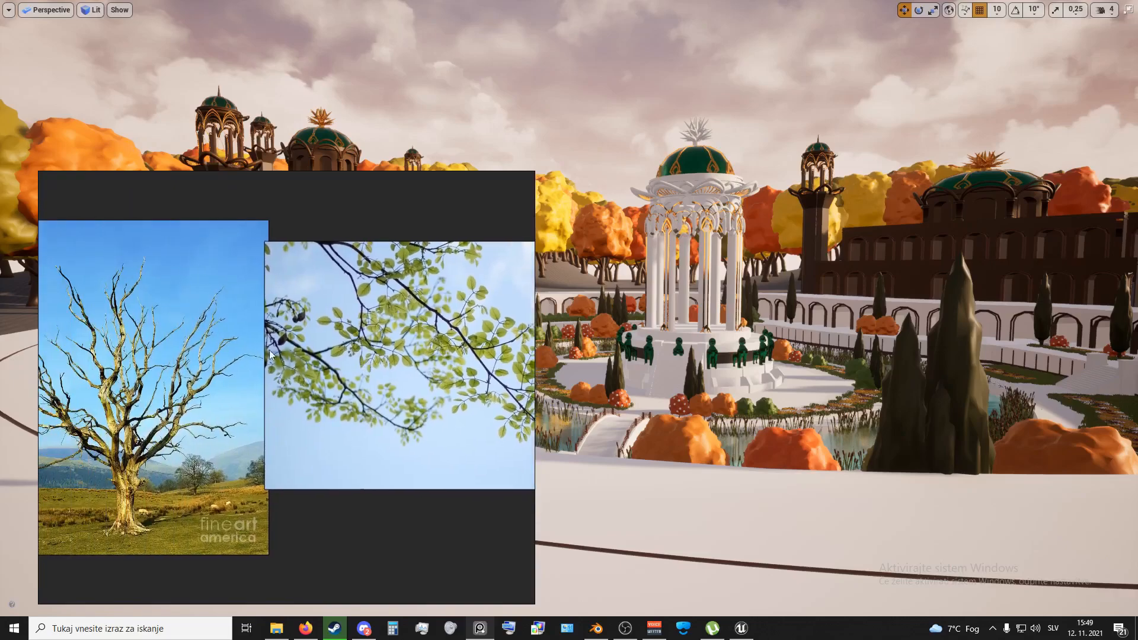
{"action": "middle_click_drag", "start_coordinate": [57, 354], "coordinate": [275, 336]}
{"action": "key", "text": "Left"}
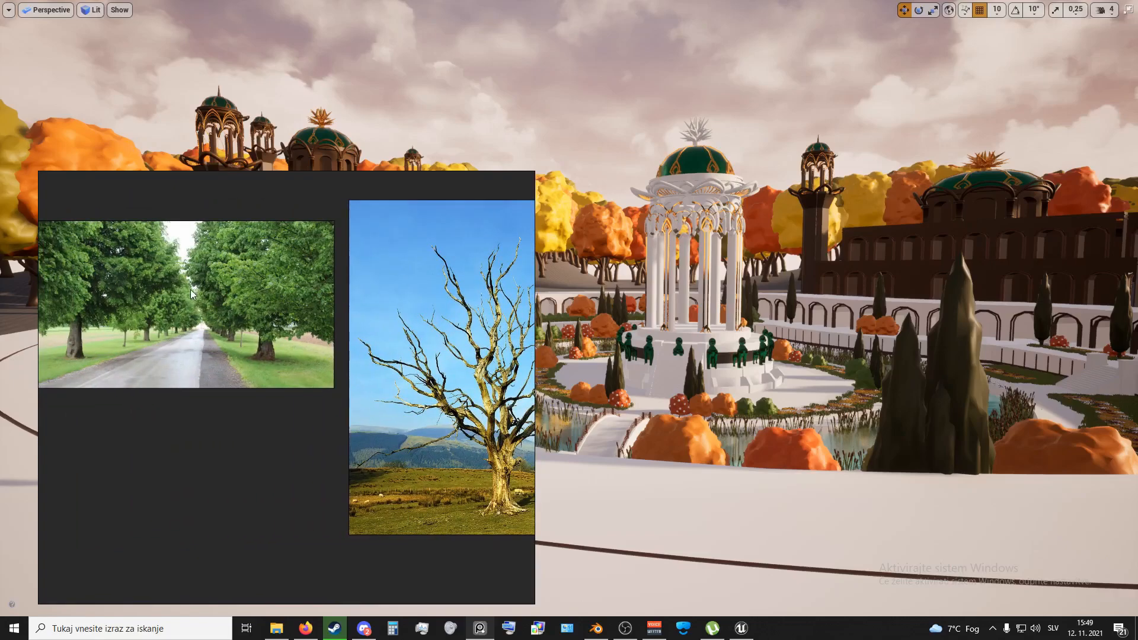
Look over the cypress avenue, slender bare tree and conifer branch references
{"action": "scroll", "coordinate": [191, 288], "scroll_direction": "down", "scroll_amount": 4}
{"action": "middle_click_drag", "start_coordinate": [215, 292], "coordinate": [148, 163]}
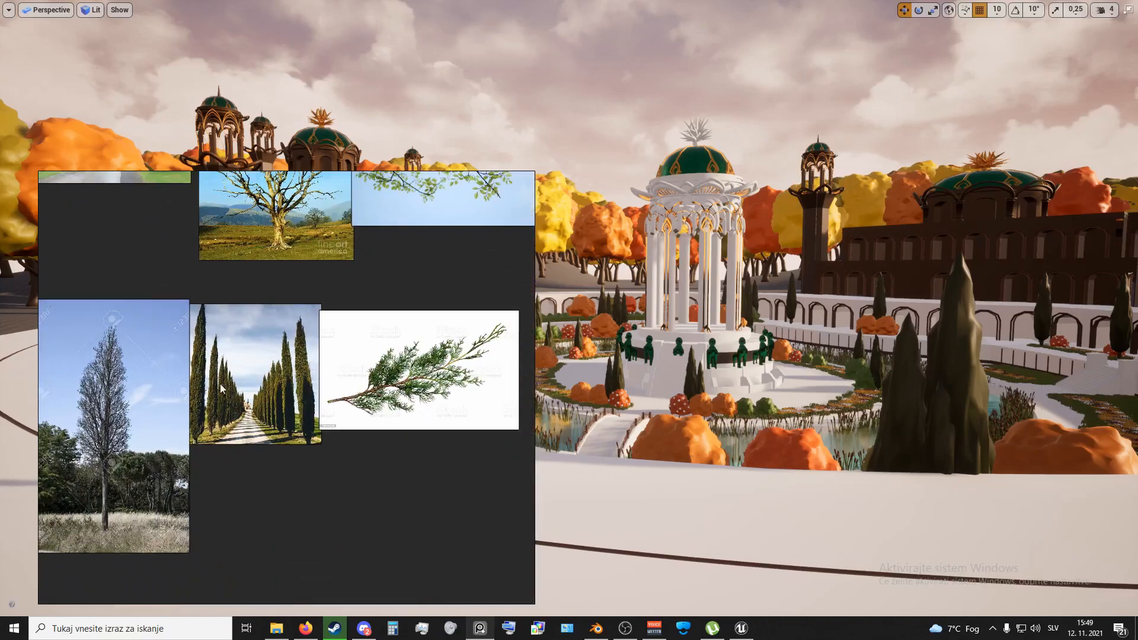
{"action": "scroll", "coordinate": [217, 338], "scroll_direction": "down", "scroll_amount": 2}
{"action": "middle_click_drag", "start_coordinate": [94, 282], "coordinate": [316, 364]}
Examine the tree bark references, including the bark material sphere and the trunk texture
{"action": "scroll", "coordinate": [311, 334], "scroll_direction": "down", "scroll_amount": 4}
{"action": "middle_click_drag", "start_coordinate": [402, 313], "coordinate": [372, 336]}
{"action": "middle_click_drag", "start_coordinate": [255, 357], "coordinate": [383, 356]}
{"action": "scroll", "coordinate": [340, 369], "scroll_direction": "up", "scroll_amount": 4}
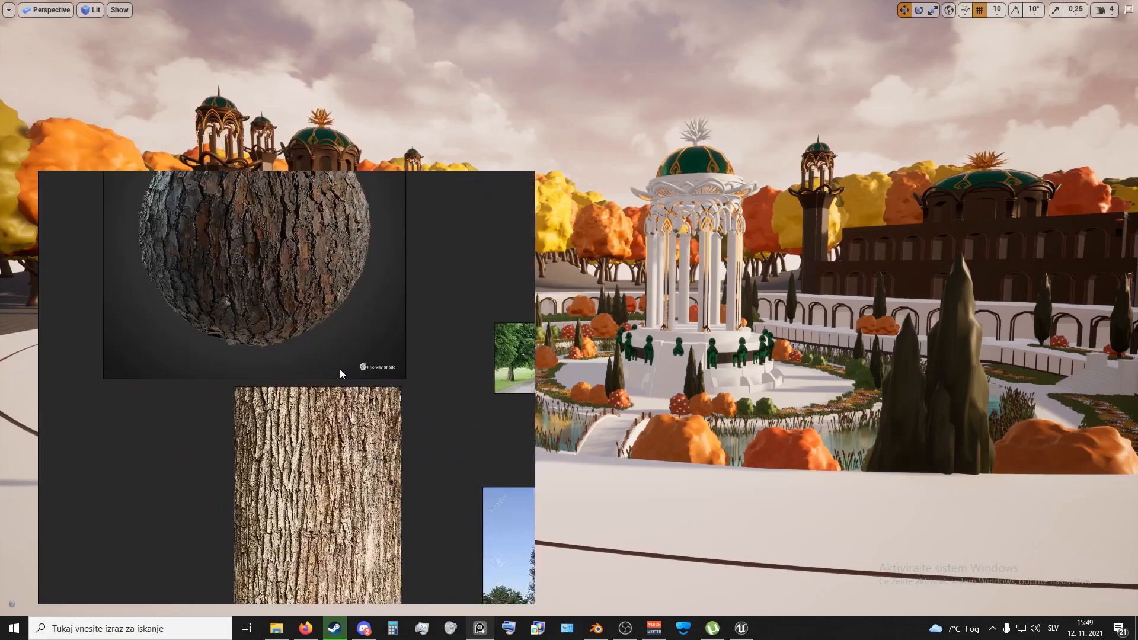
{"action": "middle_click_drag", "start_coordinate": [322, 398], "coordinate": [330, 283]}
{"action": "right_click_drag", "start_coordinate": [320, 277], "coordinate": [293, 265]}
{"action": "middle_click_drag", "start_coordinate": [293, 265], "coordinate": [329, 392]}
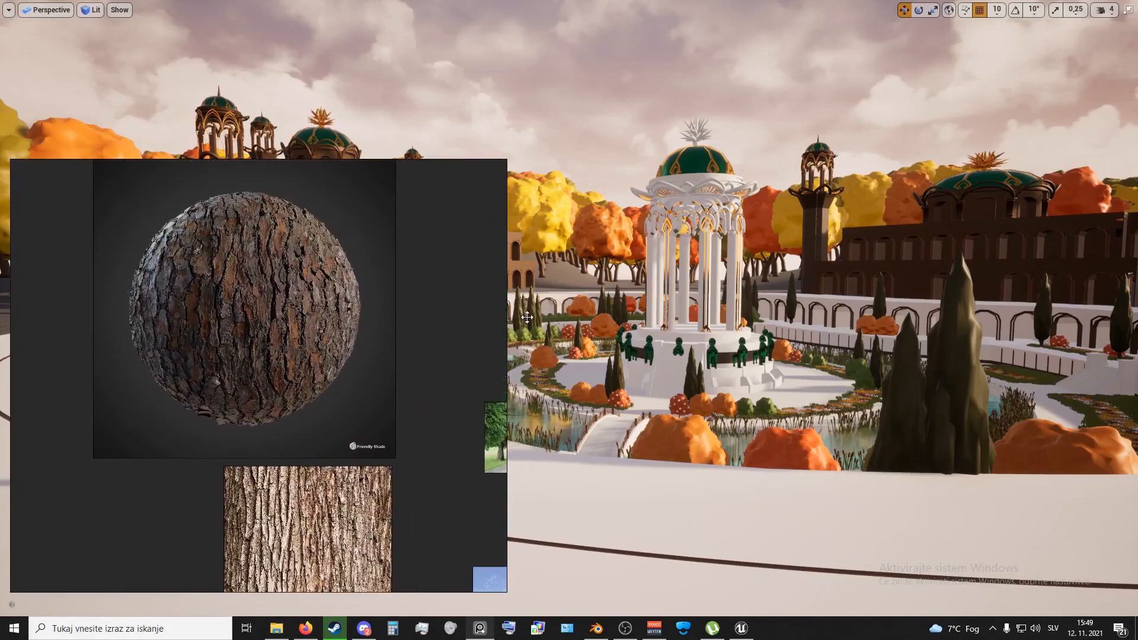
Locate the game environment screenshots on the board and examine the forest path scene
{"action": "scroll", "coordinate": [361, 368], "scroll_direction": "down", "scroll_amount": 5}
{"action": "scroll", "coordinate": [361, 368], "scroll_direction": "down", "scroll_amount": 5}
{"action": "scroll", "coordinate": [412, 343], "scroll_direction": "up", "scroll_amount": 6}
{"action": "middle_click_drag", "start_coordinate": [467, 339], "coordinate": [246, 358]}
{"action": "middle_click_drag", "start_coordinate": [329, 311], "coordinate": [199, 312]}
{"action": "middle_click_drag", "start_coordinate": [279, 274], "coordinate": [238, 332]}
{"action": "scroll", "coordinate": [238, 332], "scroll_direction": "up", "scroll_amount": 5}
{"action": "middle_click_drag", "start_coordinate": [124, 211], "coordinate": [263, 325]}
{"action": "scroll", "coordinate": [262, 354], "scroll_direction": "up", "scroll_amount": 4}
{"action": "scroll", "coordinate": [262, 350], "scroll_direction": "down", "scroll_amount": 3}
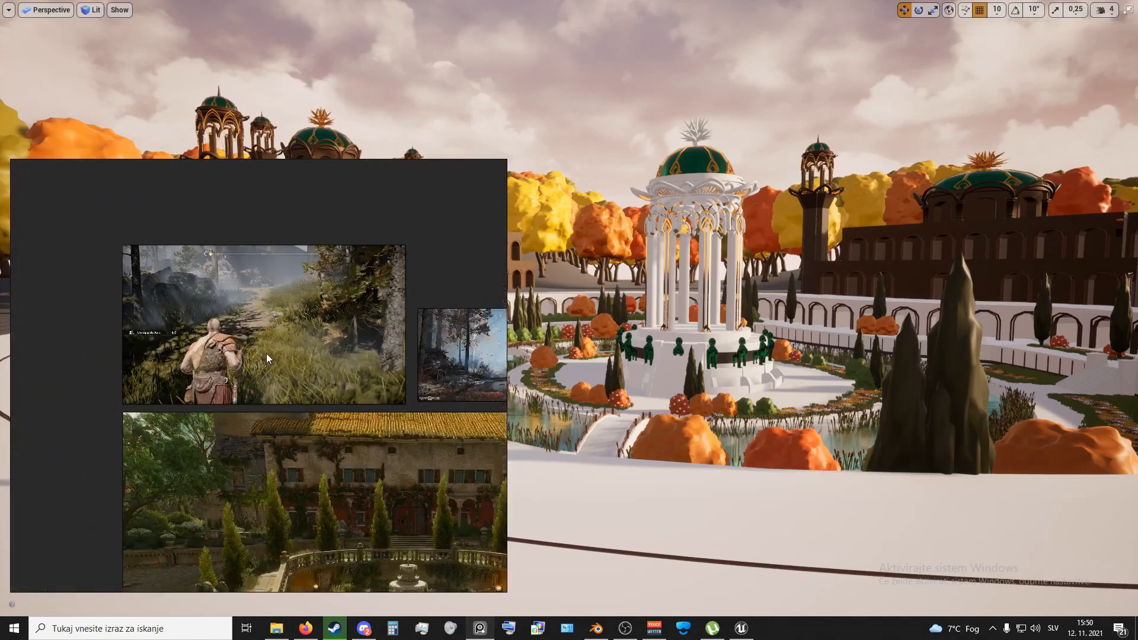
Examine the game screenshots of the fountain courtyard, medieval town and terraced flower garden
{"action": "middle_click_drag", "start_coordinate": [330, 370], "coordinate": [300, 329]}
{"action": "middle_click_drag", "start_coordinate": [420, 406], "coordinate": [376, 365]}
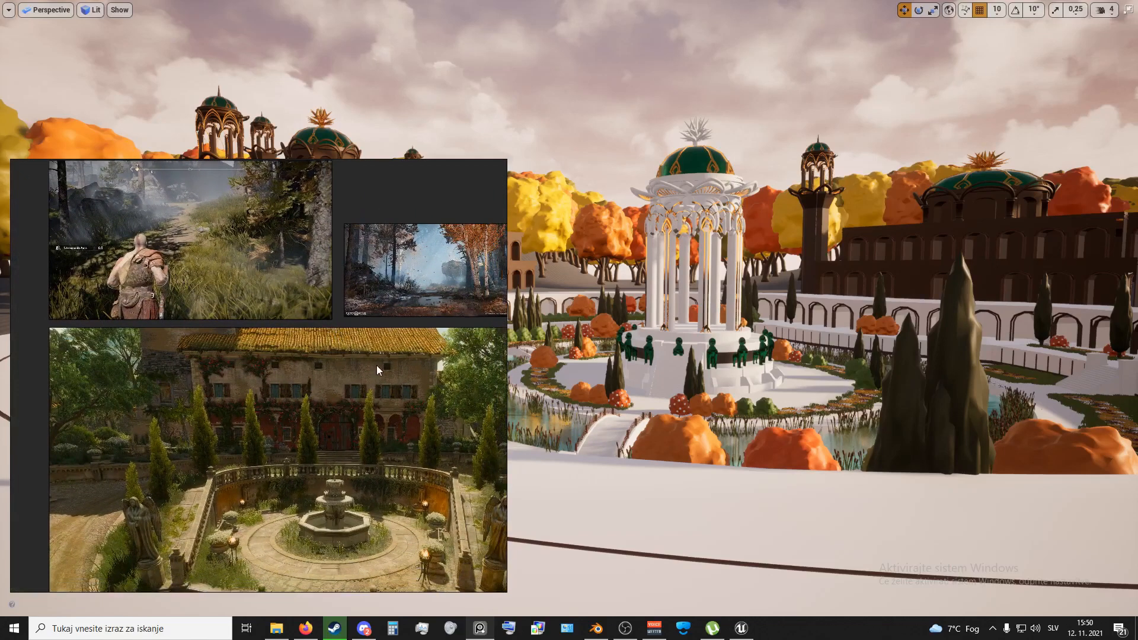
{"action": "middle_click_drag", "start_coordinate": [366, 416], "coordinate": [281, 339]}
{"action": "scroll", "coordinate": [282, 341], "scroll_direction": "up", "scroll_amount": 2}
{"action": "scroll", "coordinate": [314, 339], "scroll_direction": "down", "scroll_amount": 5}
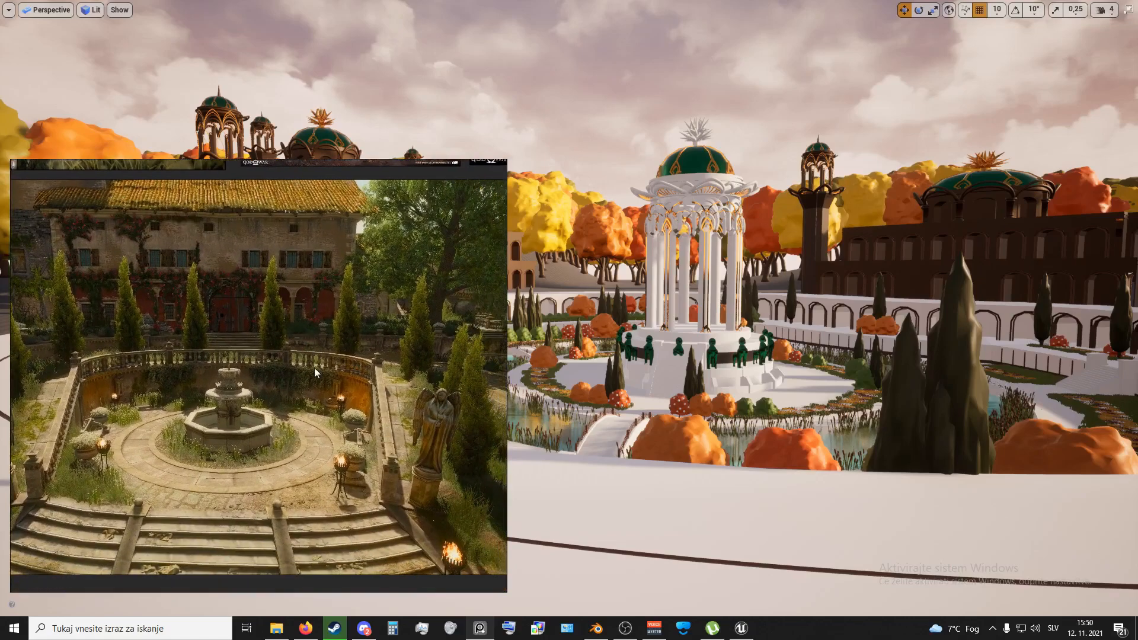
{"action": "scroll", "coordinate": [305, 343], "scroll_direction": "up", "scroll_amount": 3}
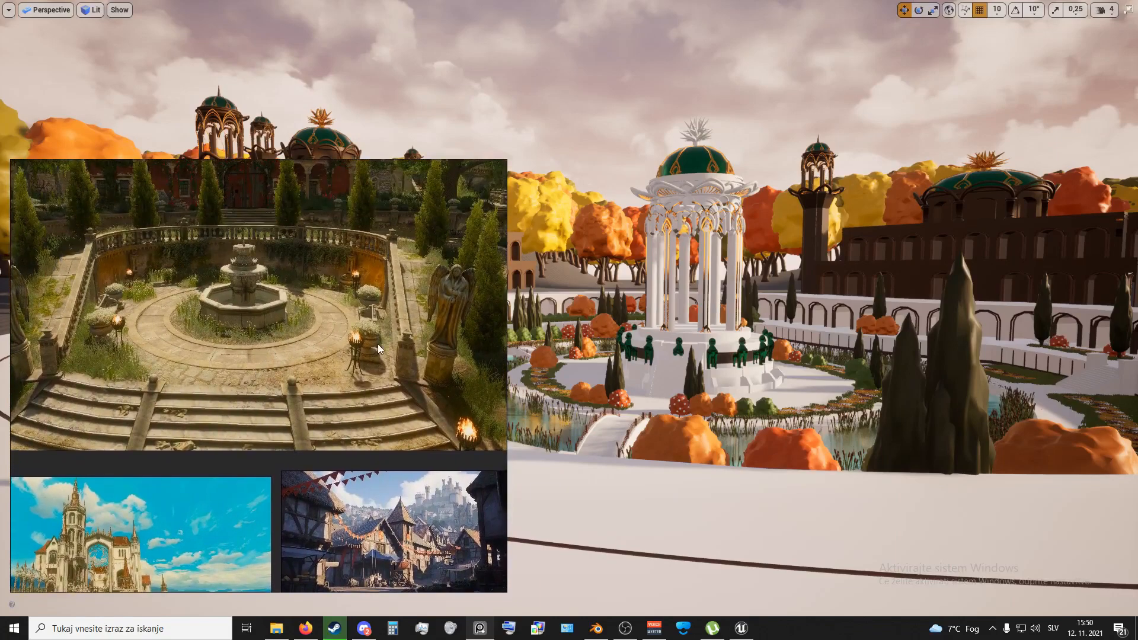
{"action": "middle_click_drag", "start_coordinate": [435, 370], "coordinate": [258, 342]}
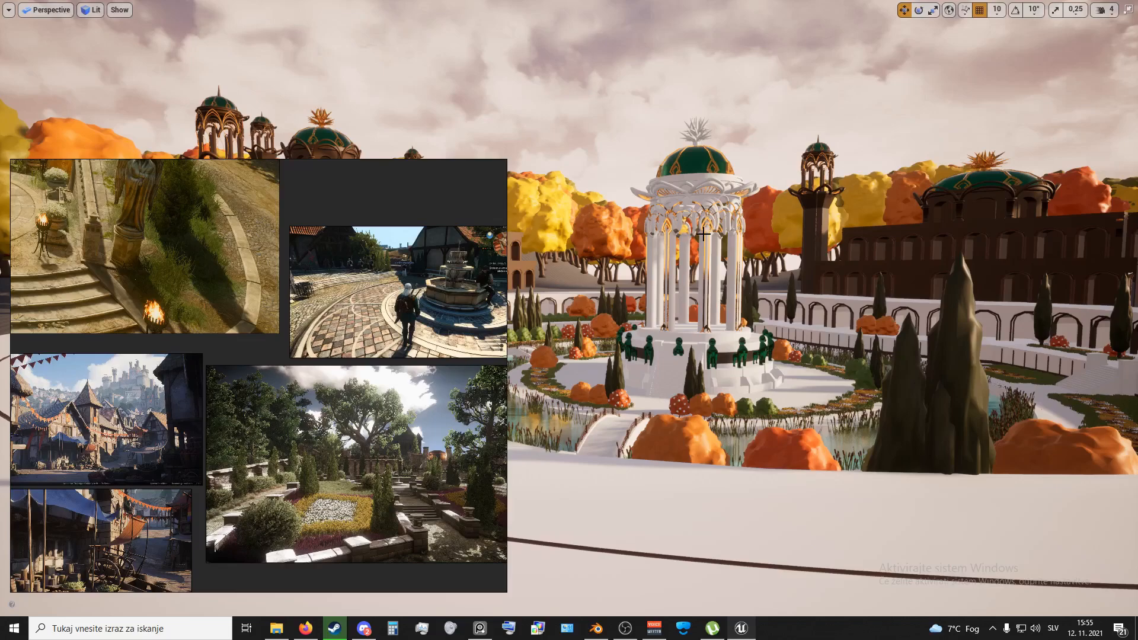
Look over the remaining game screenshots on the reference board, including the castle town and the market street
{"action": "right_click_drag", "start_coordinate": [737, 235], "coordinate": [696, 235]}
{"action": "mouse_move", "coordinate": [515, 258]}
{"action": "right_mouse_down"}
{"action": "mouse_move", "coordinate": [598, 258]}
{"action": "mouse_move", "coordinate": [514, 258]}
{"action": "right_mouse_up"}
{"action": "scroll", "coordinate": [430, 319], "scroll_direction": "down", "scroll_amount": 3}
{"action": "middle_click_drag", "start_coordinate": [35, 315], "coordinate": [337, 346]}
{"action": "scroll", "coordinate": [332, 345], "scroll_direction": "down", "scroll_amount": 3}
{"action": "middle_click_drag", "start_coordinate": [226, 324], "coordinate": [344, 404]}
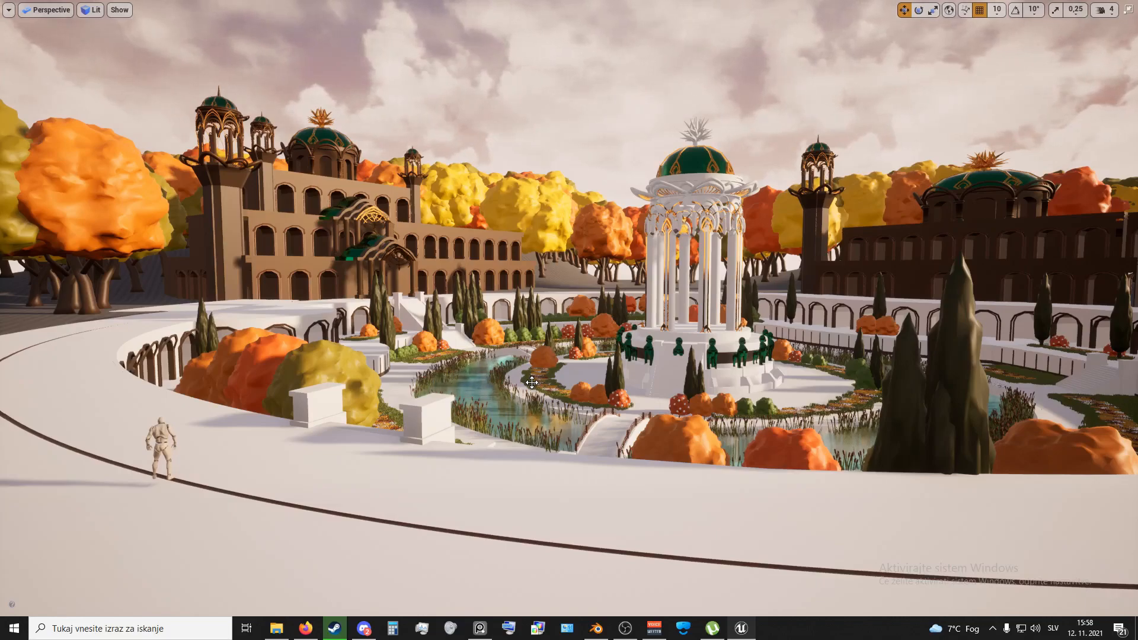
Fly over the garden's water channel and flower beds, comparing the level with the earlier block-out image on ArtStation
{"action": "key", "text": "w"}
{"action": "right_click_drag", "start_coordinate": [458, 348], "coordinate": [228, 365]}
{"action": "right_click_drag", "start_coordinate": [368, 354], "coordinate": [299, 357]}
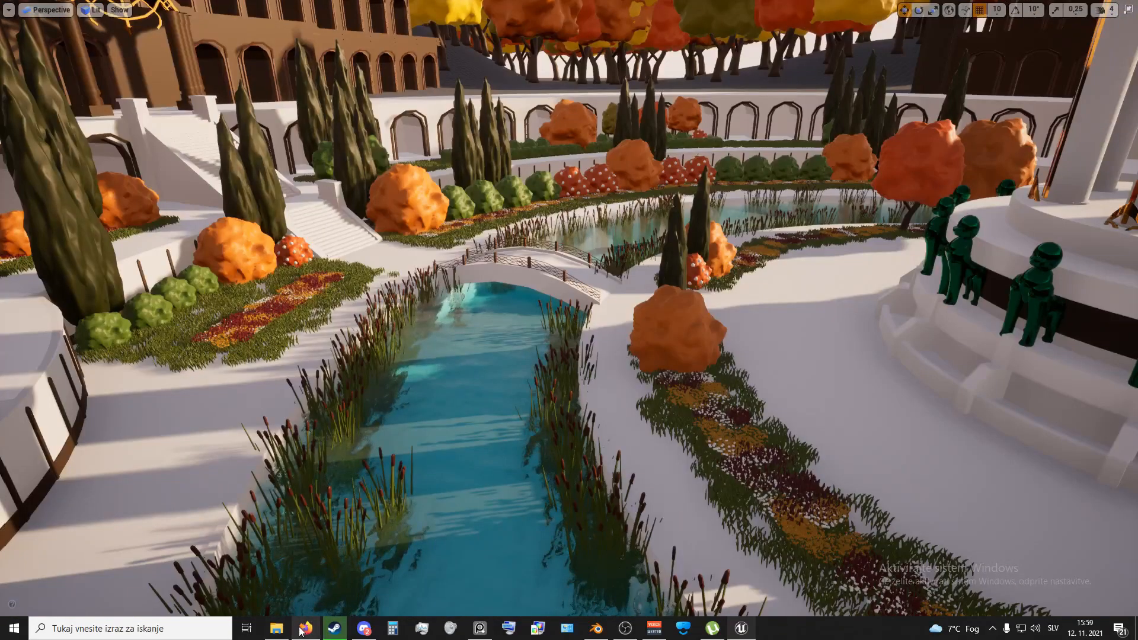
{"action": "left_click", "coordinate": [302, 629]}
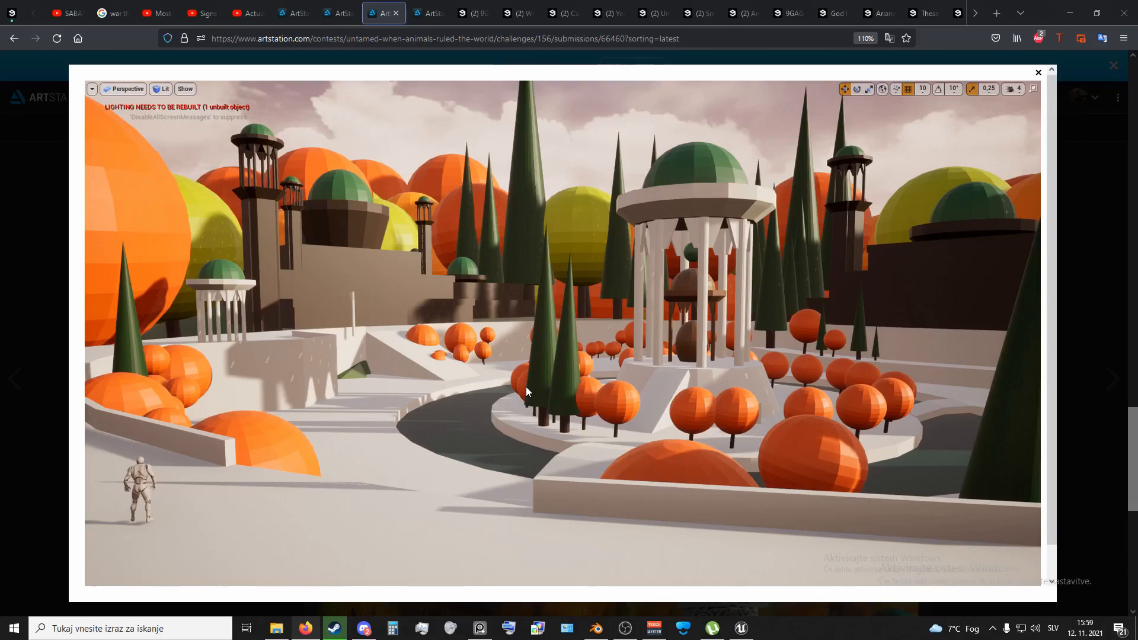
{"action": "left_click", "coordinate": [740, 627]}
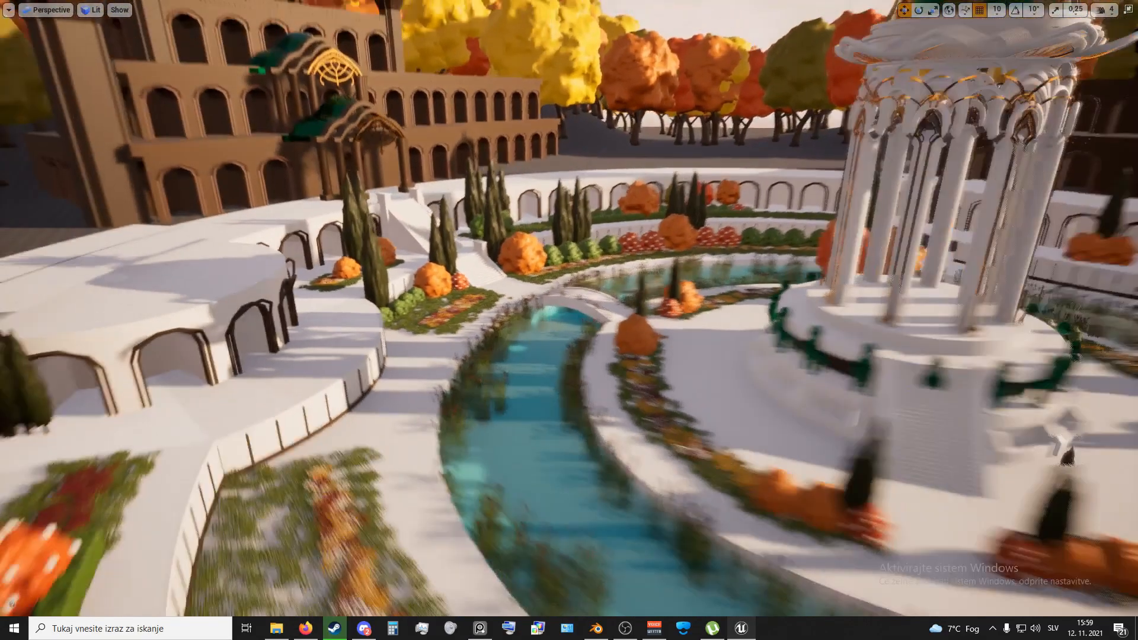
{"action": "right_click_drag", "start_coordinate": [569, 320], "coordinate": [446, 261]}
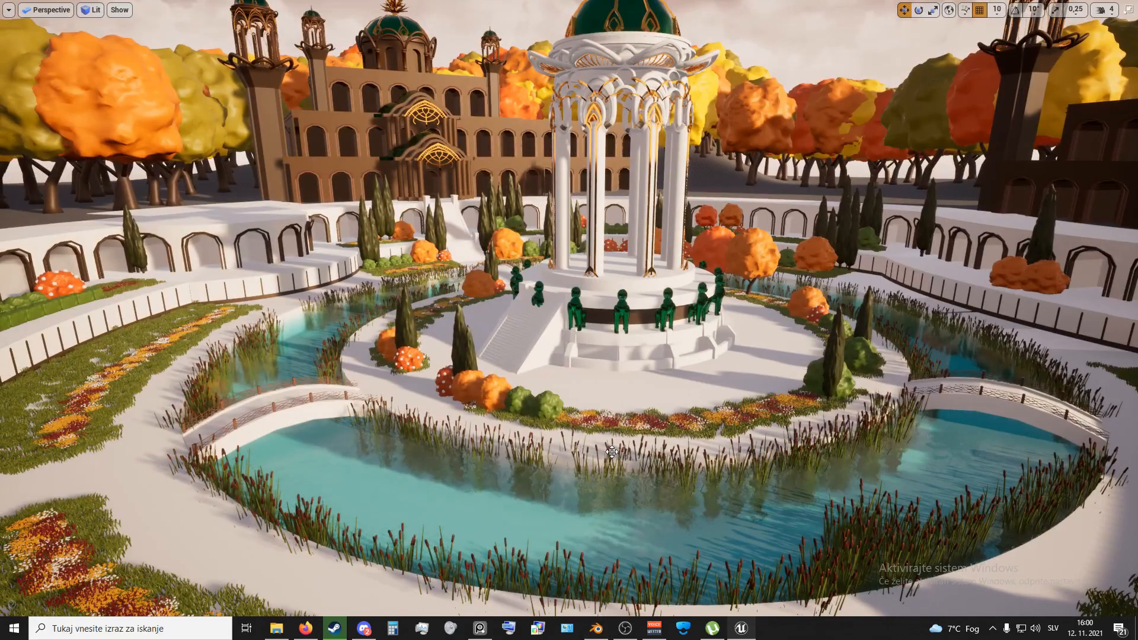
{"action": "right_click_drag", "start_coordinate": [597, 457], "coordinate": [557, 453]}
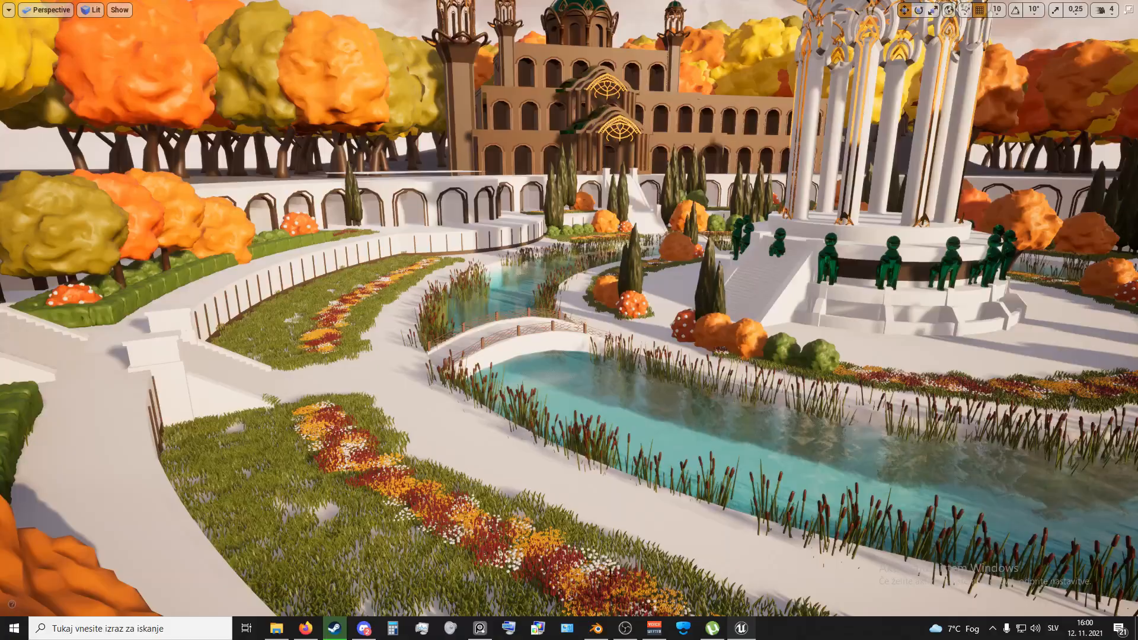
Switch to the Blender scene and look over the modular architecture pieces, picking out the small wall parts
{"action": "left_click", "coordinate": [595, 629]}
{"action": "middle_click_drag", "start_coordinate": [457, 412], "coordinate": [473, 456]}
{"action": "scroll", "coordinate": [503, 439], "scroll_direction": "up", "scroll_amount": 2}
{"action": "middle_click_drag", "start_coordinate": [559, 440], "coordinate": [645, 454]}
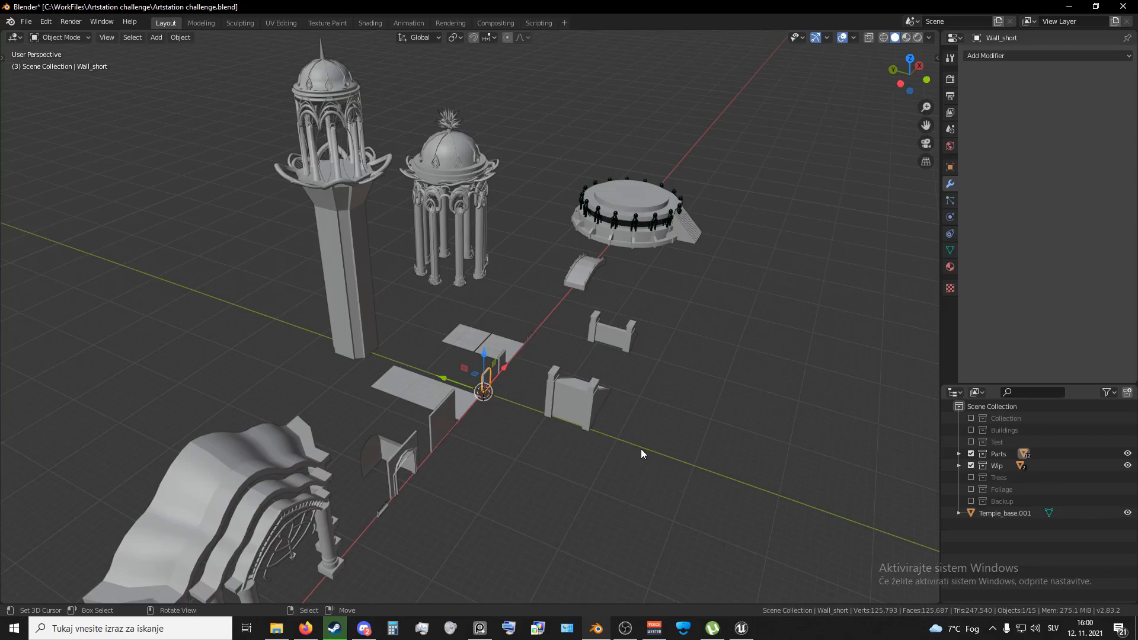
{"action": "middle_click_drag", "start_coordinate": [640, 449], "coordinate": [517, 417]}
{"action": "scroll", "coordinate": [522, 418], "scroll_direction": "up", "scroll_amount": 3}
{"action": "left_click", "coordinate": [513, 403], "text": "shift"}
{"action": "left_click", "coordinate": [356, 406], "text": "shift"}
{"action": "left_click", "coordinate": [278, 409], "text": "shift"}
Inspect the modular wall pieces up close and try moving one of them
{"action": "middle_click_drag", "start_coordinate": [471, 450], "coordinate": [485, 479]}
{"action": "scroll", "coordinate": [528, 481], "scroll_direction": "up", "scroll_amount": 2}
{"action": "scroll", "coordinate": [538, 479], "scroll_direction": "up", "scroll_amount": 2}
{"action": "scroll", "coordinate": [492, 485], "scroll_direction": "down", "scroll_amount": 3}
{"action": "middle_click_drag", "start_coordinate": [504, 409], "coordinate": [481, 465], "text": "shift"}
{"action": "scroll", "coordinate": [482, 464], "scroll_direction": "down", "scroll_amount": 3}
{"action": "middle_click_drag", "start_coordinate": [423, 434], "coordinate": [407, 372]}
{"action": "scroll", "coordinate": [462, 437], "scroll_direction": "up", "scroll_amount": 2}
{"action": "key", "text": "g"}
{"action": "right_click", "coordinate": [517, 430]}
Examine the other small modular pieces, such as the stairs and bridge, from several angles
{"action": "left_click", "coordinate": [406, 372]}
{"action": "left_click", "coordinate": [579, 353], "text": "shift"}
{"action": "middle_click_drag", "start_coordinate": [580, 354], "coordinate": [436, 450]}
{"action": "left_click", "coordinate": [482, 411]}
{"action": "left_click", "coordinate": [617, 379], "text": "shift"}
{"action": "middle_click_drag", "start_coordinate": [617, 379], "coordinate": [653, 379]}
{"action": "scroll", "coordinate": [620, 428], "scroll_direction": "up", "scroll_amount": 3}
{"action": "middle_click_drag", "start_coordinate": [620, 428], "coordinate": [649, 380]}
{"action": "left_click", "coordinate": [648, 379]}
{"action": "middle_click_drag", "start_coordinate": [469, 336], "coordinate": [391, 379]}
{"action": "middle_click_drag", "start_coordinate": [563, 370], "coordinate": [667, 398]}
{"action": "scroll", "coordinate": [616, 403], "scroll_direction": "down", "scroll_amount": 4}
{"action": "right_click", "coordinate": [684, 386]}
Select the gatehouse, tower, domed temple and temple base and inspect these larger architecture models
{"action": "left_click", "coordinate": [536, 308], "text": "shift"}
{"action": "left_click", "coordinate": [406, 279], "text": "shift"}
{"action": "left_click", "coordinate": [264, 332], "text": "shift"}
{"action": "middle_click_drag", "start_coordinate": [311, 300], "coordinate": [559, 382]}
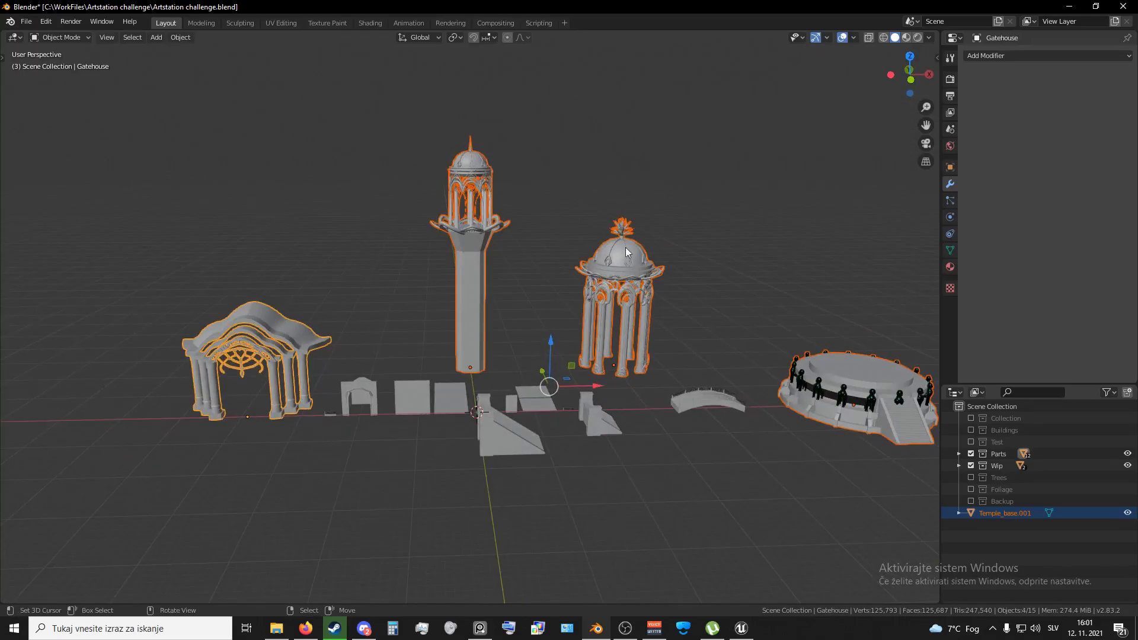
{"action": "middle_click_drag", "start_coordinate": [599, 269], "coordinate": [583, 297], "text": "shift"}
{"action": "scroll", "coordinate": [618, 331], "scroll_direction": "up", "scroll_amount": 3}
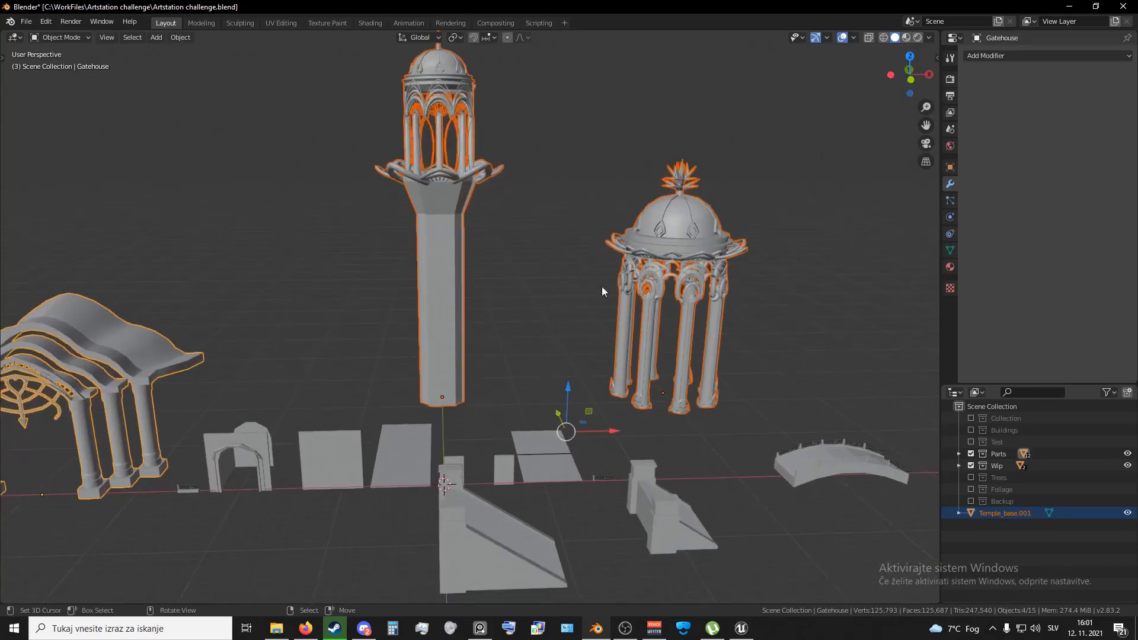
Turn off the Wip and Parts collections, turn on Trees, and hide the remaining temple base
{"action": "left_click", "coordinate": [970, 465]}
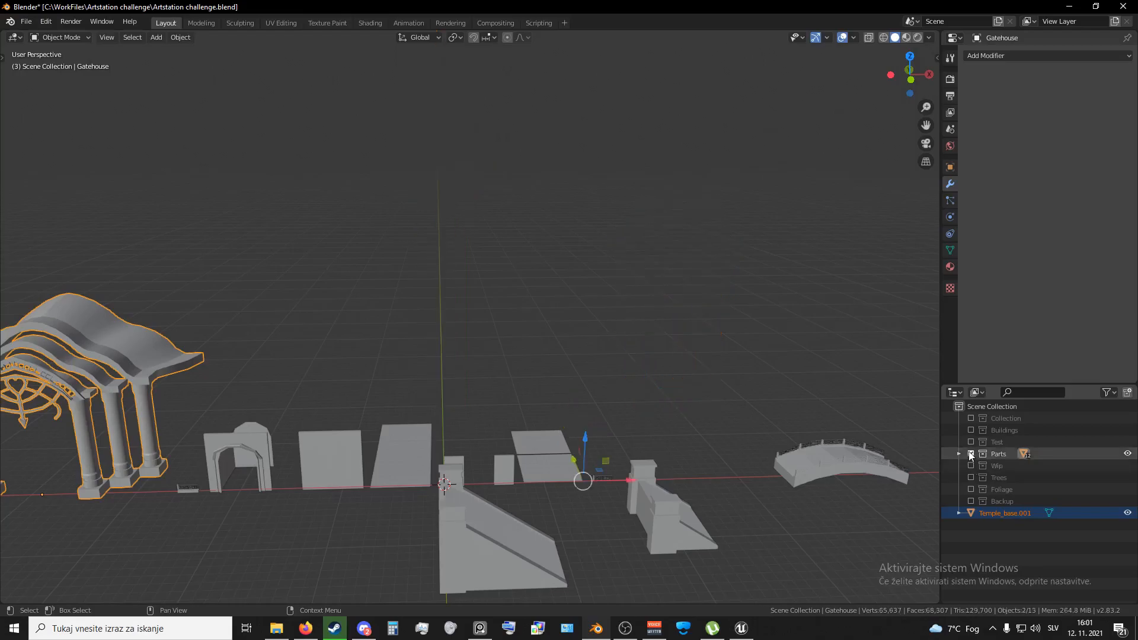
{"action": "left_click", "coordinate": [970, 453]}
{"action": "left_click", "coordinate": [971, 477]}
{"action": "middle_click_drag", "start_coordinate": [776, 475], "coordinate": [716, 420], "text": "shift"}
{"action": "scroll", "coordinate": [752, 438], "scroll_direction": "down", "scroll_amount": 2}
{"action": "right_click", "coordinate": [829, 392]}
{"action": "key", "text": "h"}
Select the four oak variants and inspect their crowns and trunks
{"action": "scroll", "coordinate": [656, 421], "scroll_direction": "up", "scroll_amount": 1}
{"action": "right_click", "coordinate": [540, 378]}
{"action": "right_click", "coordinate": [628, 356], "text": "shift"}
{"action": "right_click", "coordinate": [711, 356], "text": "shift"}
{"action": "right_click", "coordinate": [828, 354], "text": "shift"}
{"action": "middle_click_drag", "start_coordinate": [829, 355], "coordinate": [706, 398]}
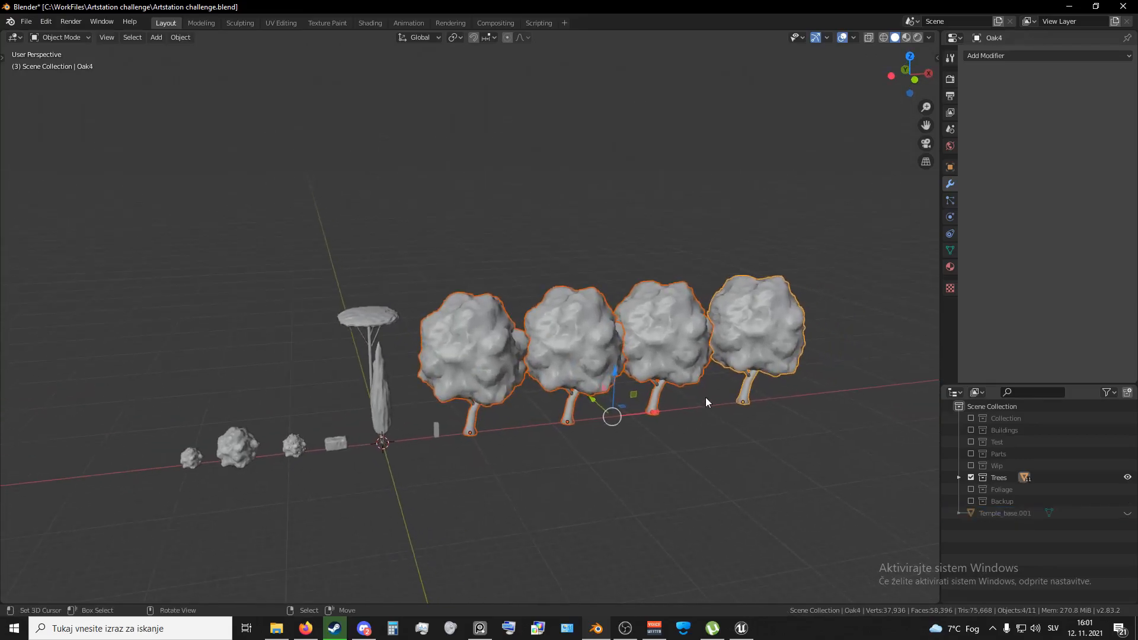
{"action": "scroll", "coordinate": [707, 399], "scroll_direction": "up", "scroll_amount": 1}
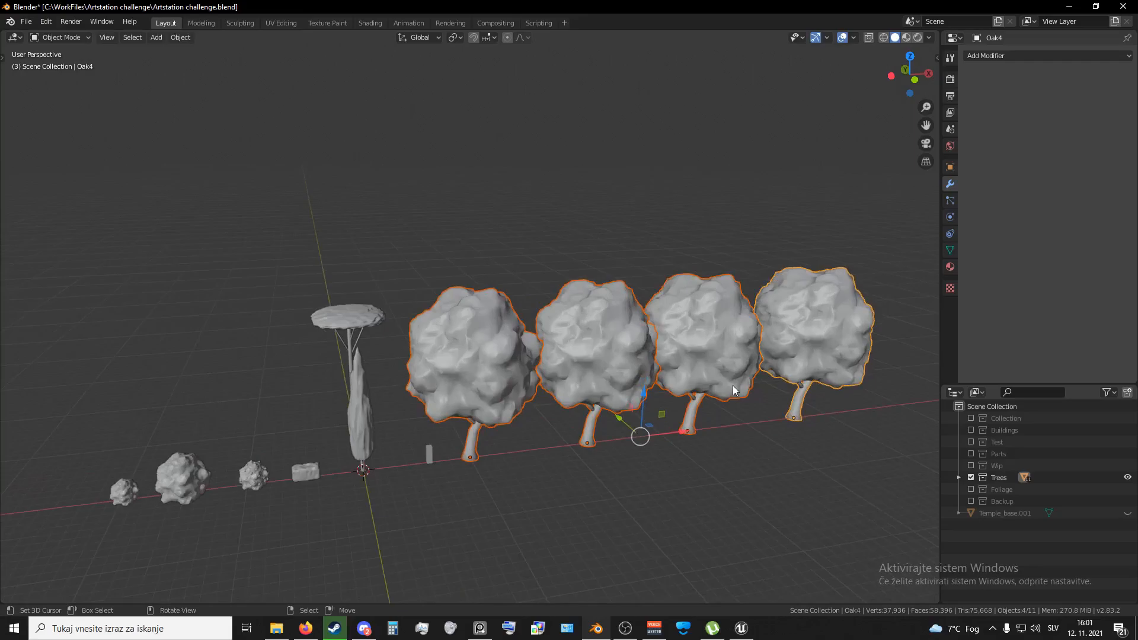
Select the three bush models together with the hedge block and inspect them up close
{"action": "middle_click_drag", "start_coordinate": [672, 485], "coordinate": [669, 478]}
{"action": "middle_click_drag", "start_coordinate": [445, 492], "coordinate": [590, 432], "text": "shift"}
{"action": "right_click", "coordinate": [417, 400]}
{"action": "right_click", "coordinate": [297, 411], "text": "shift"}
{"action": "right_click", "coordinate": [353, 401], "text": "shift"}
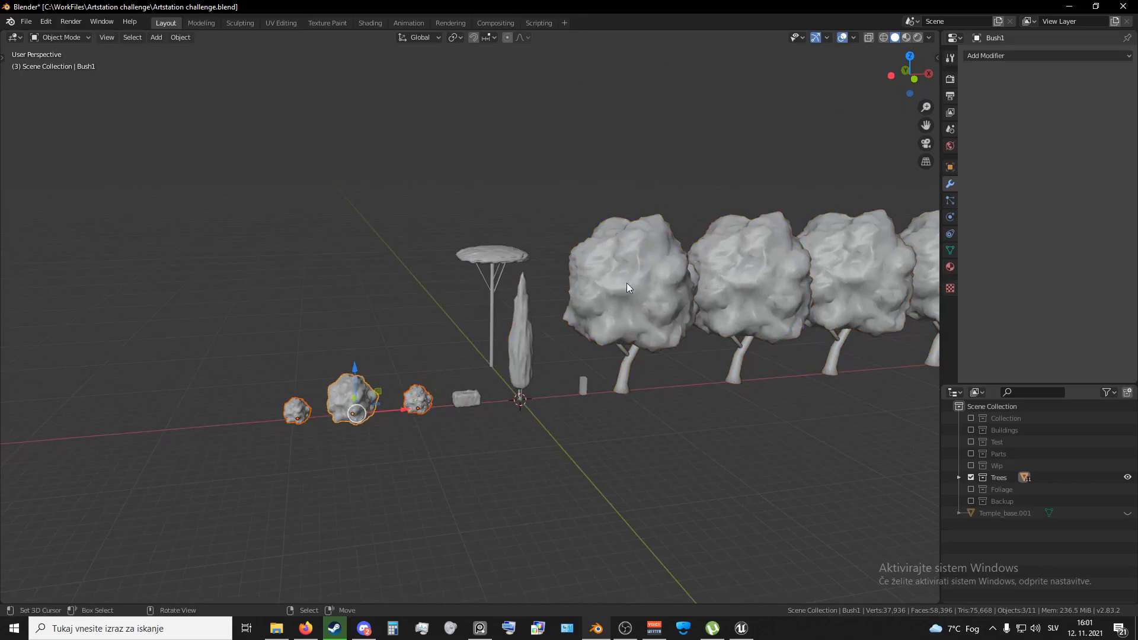
{"action": "middle_click_drag", "start_coordinate": [650, 287], "coordinate": [591, 325]}
{"action": "right_click", "coordinate": [478, 407], "text": "shift"}
{"action": "middle_click_drag", "start_coordinate": [554, 384], "coordinate": [513, 389]}
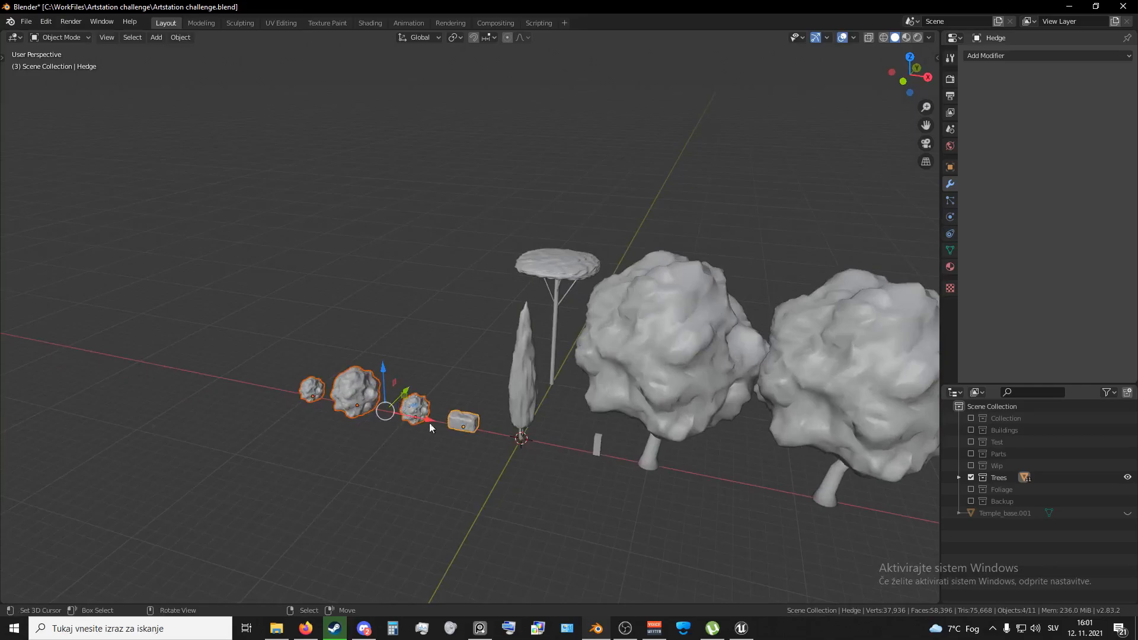
{"action": "scroll", "coordinate": [461, 419], "scroll_direction": "up", "scroll_amount": 3}
{"action": "middle_click_drag", "start_coordinate": [473, 436], "coordinate": [460, 417], "text": "shift"}
Deselect the bushes and hedge, then examine the flat-topped tree from several angles
{"action": "key", "text": "alt+a"}
{"action": "right_click", "coordinate": [488, 389]}
{"action": "scroll", "coordinate": [460, 417], "scroll_direction": "up", "scroll_amount": 3}
{"action": "key", "text": "g"}
{"action": "right_click", "coordinate": [352, 455]}
{"action": "middle_click_drag", "start_coordinate": [352, 460], "coordinate": [602, 393]}
{"action": "right_click", "coordinate": [479, 354]}
{"action": "middle_click_drag", "start_coordinate": [569, 402], "coordinate": [516, 396]}
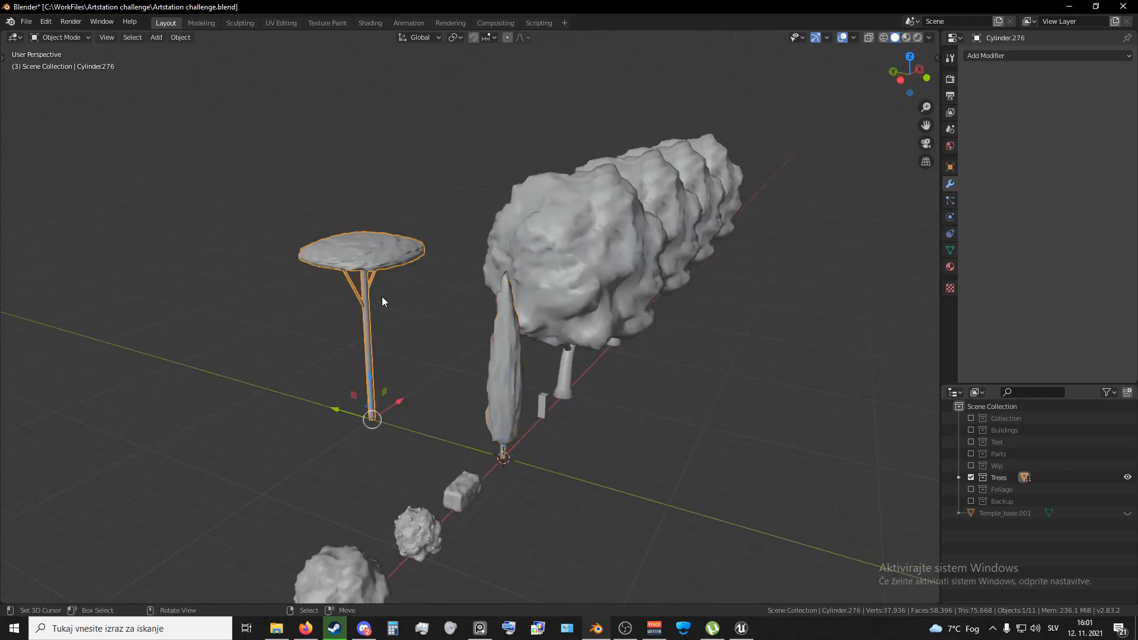
{"action": "middle_click_drag", "start_coordinate": [569, 455], "coordinate": [497, 396]}
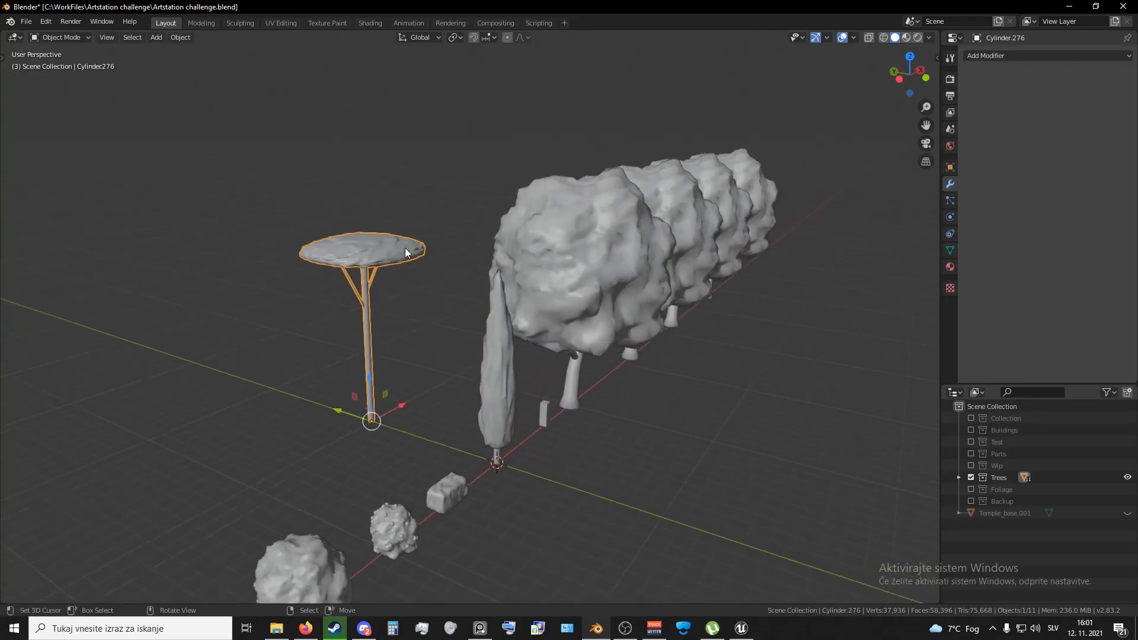
{"action": "middle_click_drag", "start_coordinate": [414, 249], "coordinate": [388, 374]}
{"action": "middle_click_drag", "start_coordinate": [416, 281], "coordinate": [516, 452]}
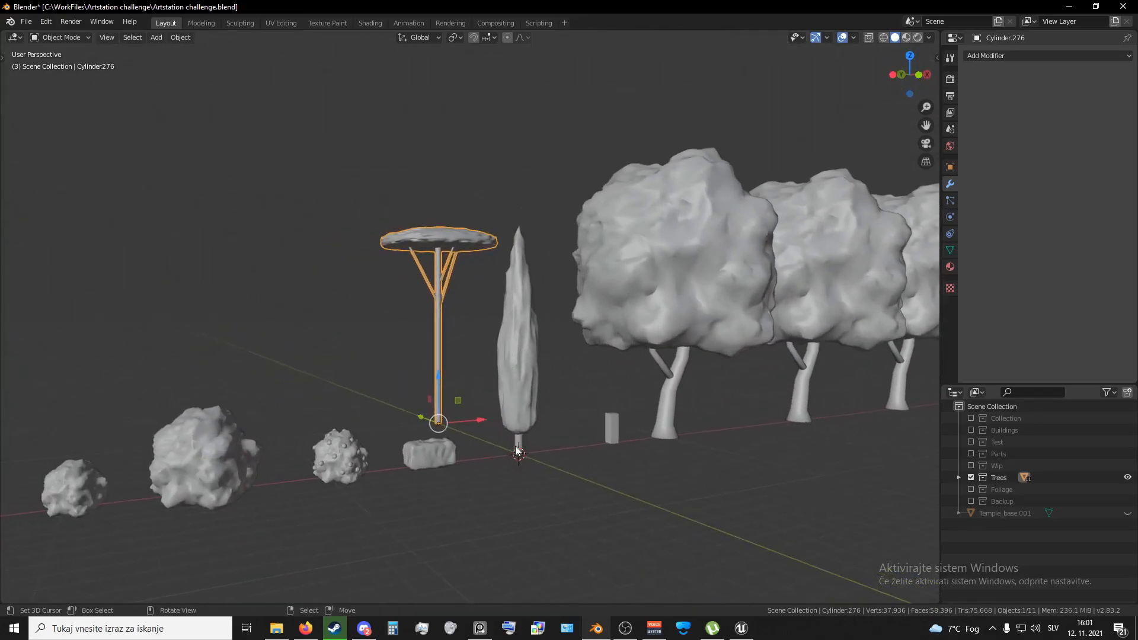
Try moving the cypress, both alone and together with the first oak
{"action": "right_click", "coordinate": [515, 446]}
{"action": "key", "text": "g"}
{"action": "right_click", "coordinate": [556, 391]}
{"action": "middle_click_drag", "start_coordinate": [415, 377], "coordinate": [393, 426]}
{"action": "scroll", "coordinate": [503, 391], "scroll_direction": "down", "scroll_amount": 5}
{"action": "scroll", "coordinate": [503, 396], "scroll_direction": "up", "scroll_amount": 3}
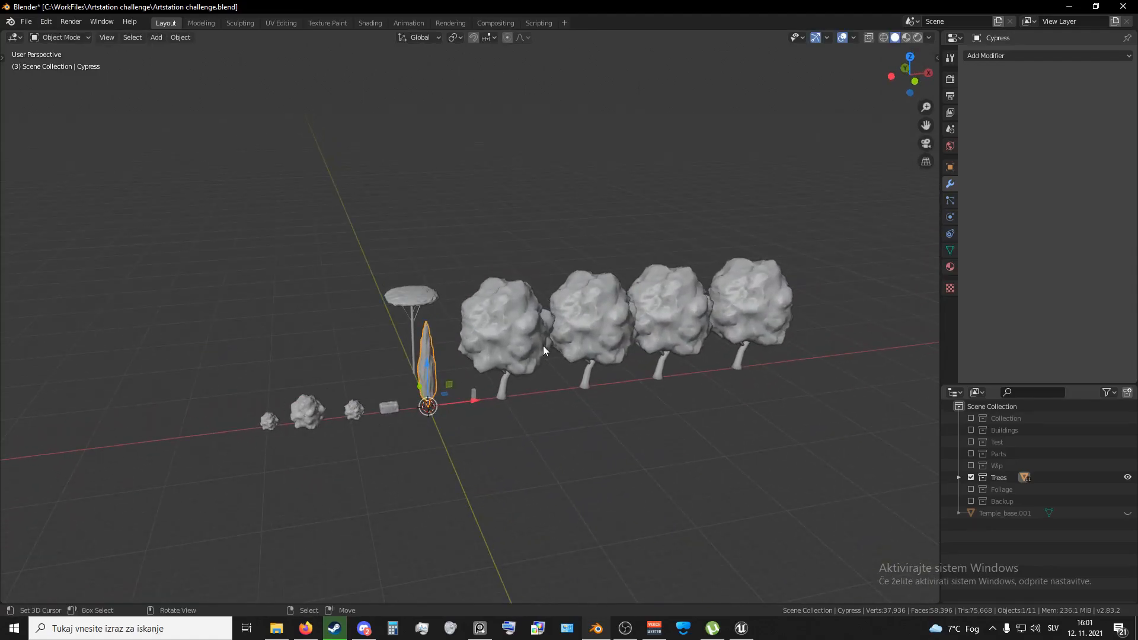
{"action": "left_click", "coordinate": [557, 333]}
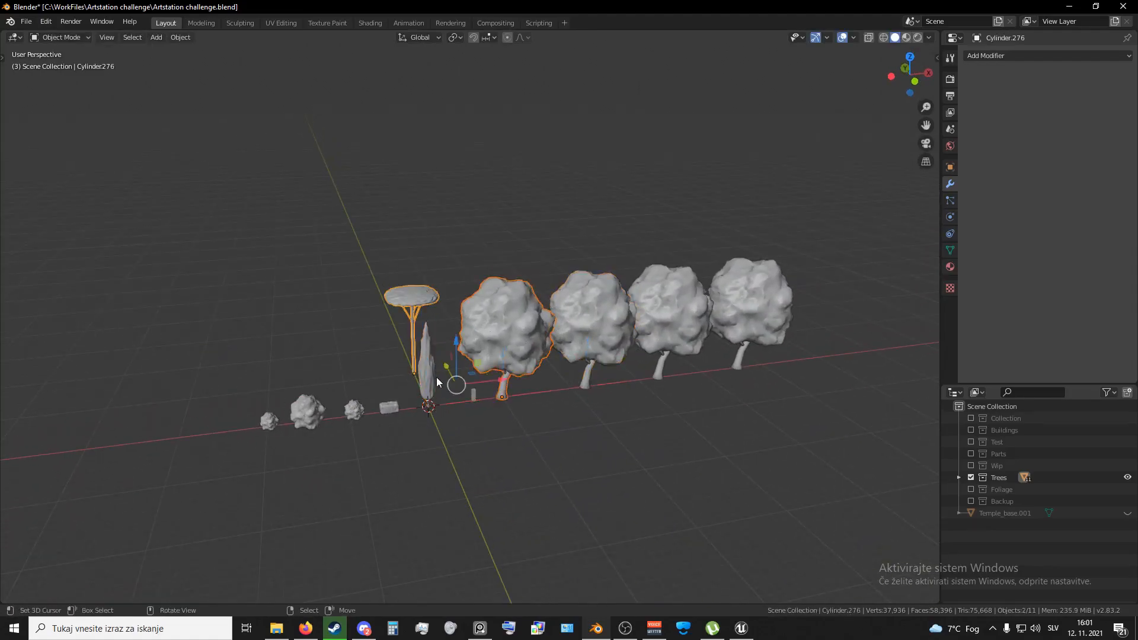
{"action": "key", "text": "g"}
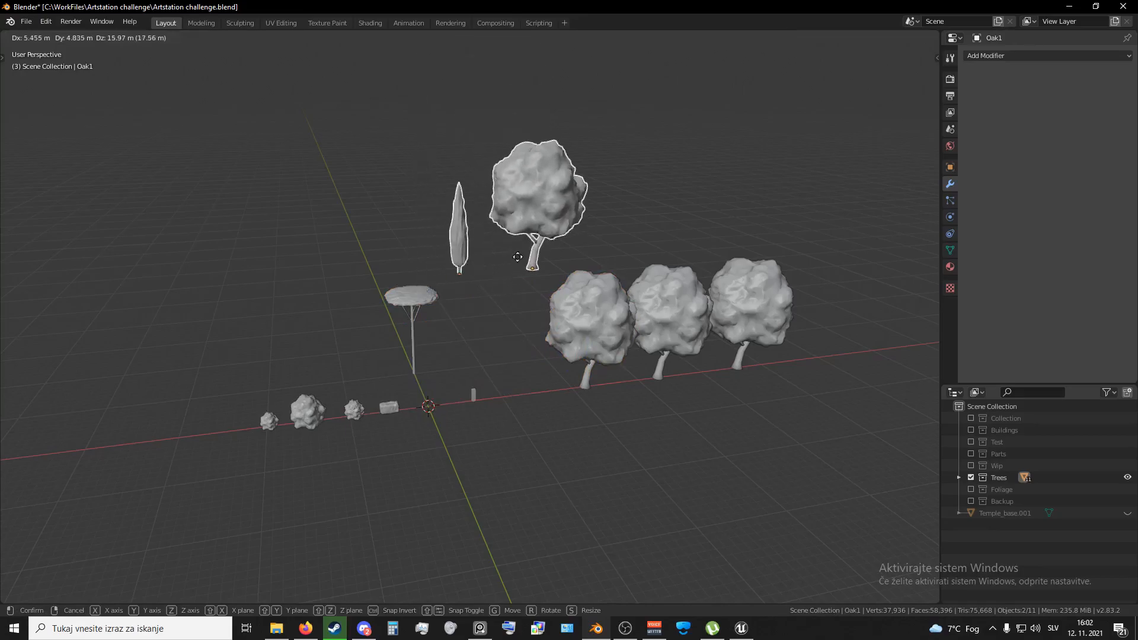
{"action": "right_click", "coordinate": [468, 194]}
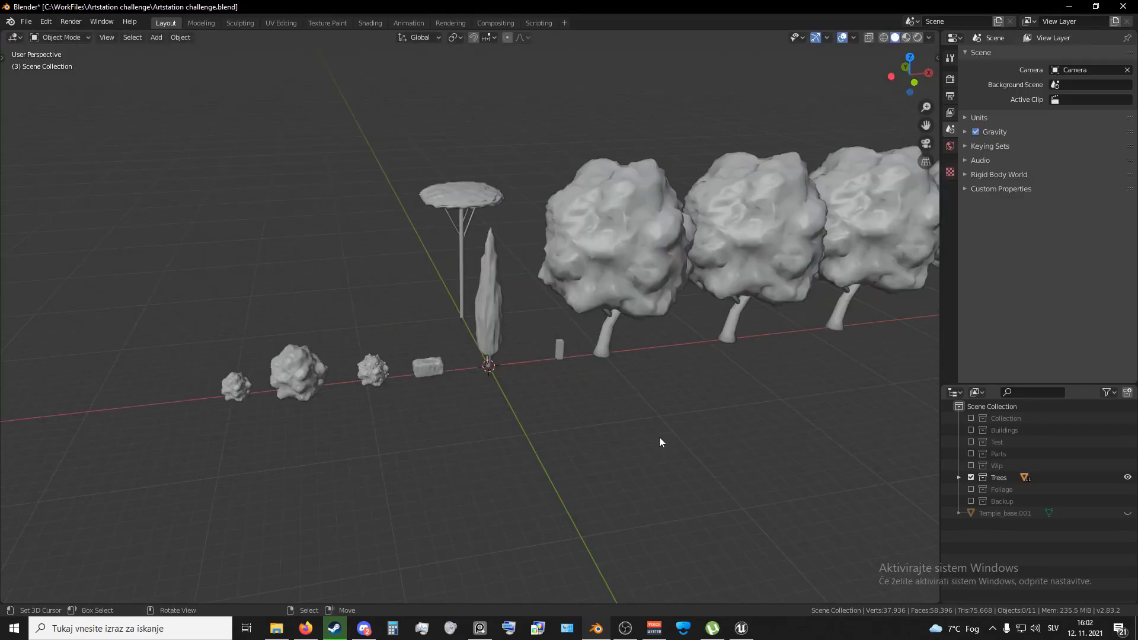
Turn off the Trees collection and turn on the Foliage collection
{"action": "left_click", "coordinate": [970, 478]}
{"action": "left_click", "coordinate": [970, 490]}
{"action": "scroll", "coordinate": [644, 425], "scroll_direction": "up", "scroll_amount": 8}
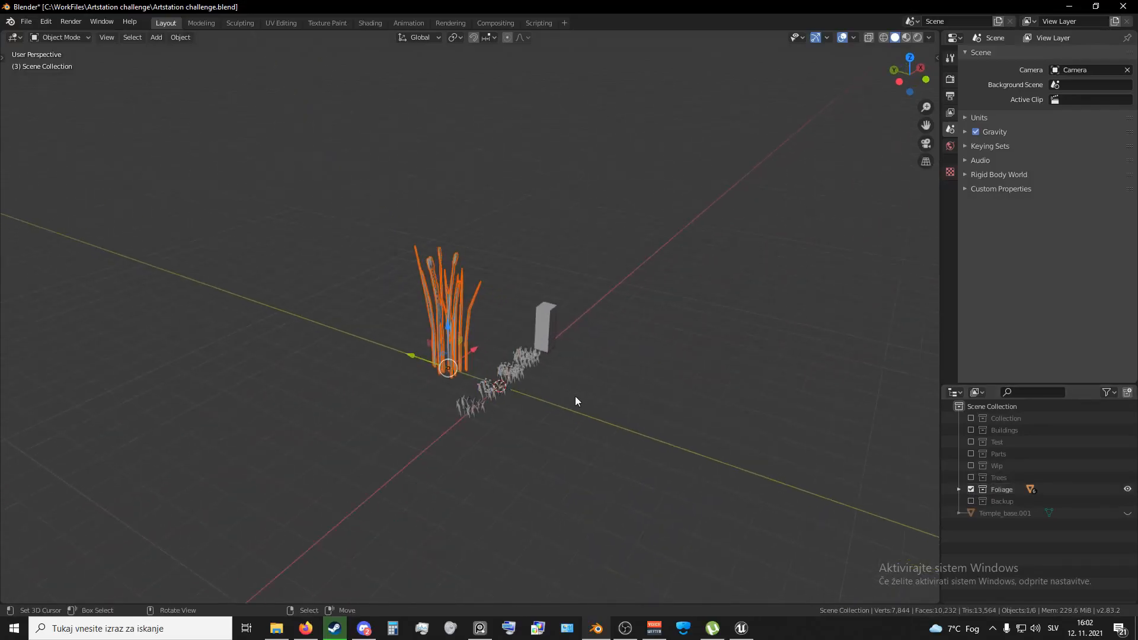
Examine the flower clumps in the foliage row one by one, close up
{"action": "middle_click_drag", "start_coordinate": [586, 418], "coordinate": [528, 446]}
{"action": "left_click", "coordinate": [566, 426]}
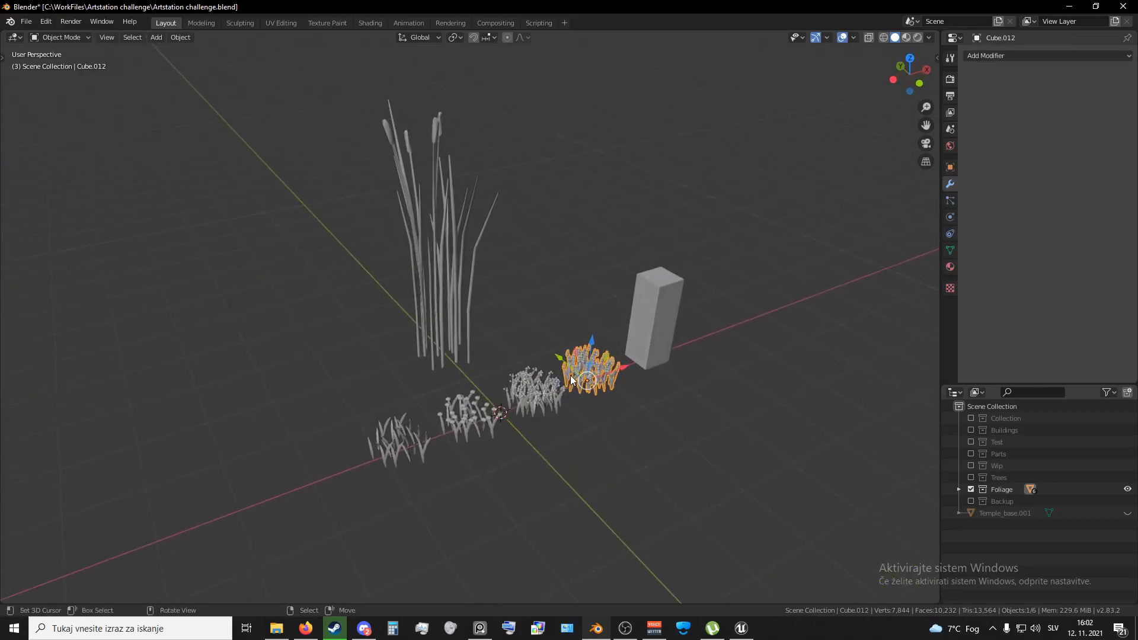
{"action": "scroll", "coordinate": [567, 404], "scroll_direction": "up", "scroll_amount": 3}
{"action": "middle_click_drag", "start_coordinate": [567, 405], "coordinate": [579, 306], "text": "shift"}
{"action": "middle_click_drag", "start_coordinate": [430, 410], "coordinate": [509, 391]}
{"action": "left_click", "coordinate": [510, 391]}
{"action": "middle_click_drag", "start_coordinate": [634, 411], "coordinate": [576, 409]}
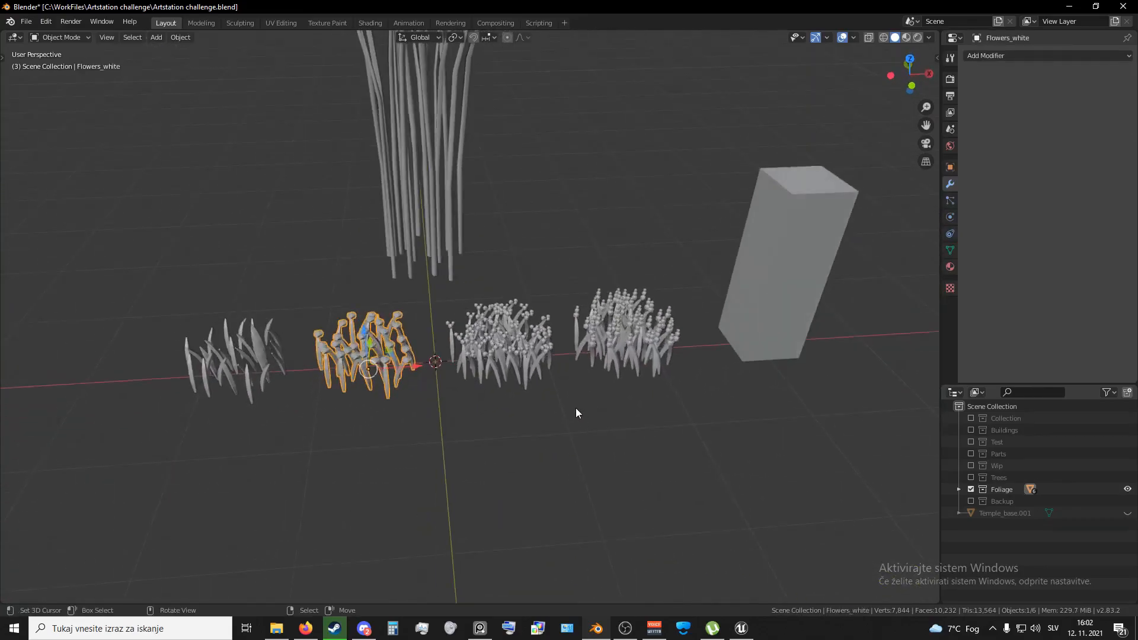
{"action": "left_click", "coordinate": [531, 372]}
{"action": "right_click", "coordinate": [391, 367]}
{"action": "right_click", "coordinate": [507, 352]}
{"action": "middle_click_drag", "start_coordinate": [672, 403], "coordinate": [662, 409]}
{"action": "right_click", "coordinate": [611, 374]}
{"action": "mouse_move", "coordinate": [612, 377]}
{"action": "middle_mouse_down"}
{"action": "mouse_move", "coordinate": [579, 417]}
{"action": "mouse_move", "coordinate": [594, 374]}
{"action": "middle_mouse_up"}
Switch to the Unreal level and look over the placed flower beds around the pond
{"action": "left_click", "coordinate": [741, 628]}
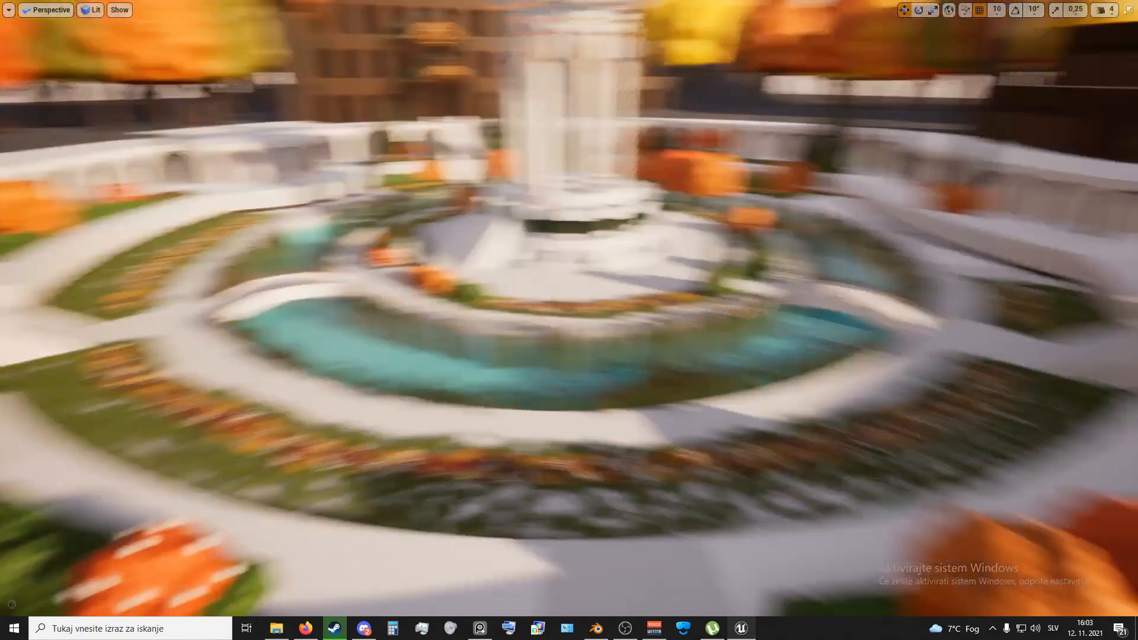
{"action": "right_click_drag", "start_coordinate": [569, 320], "coordinate": [565, 436]}
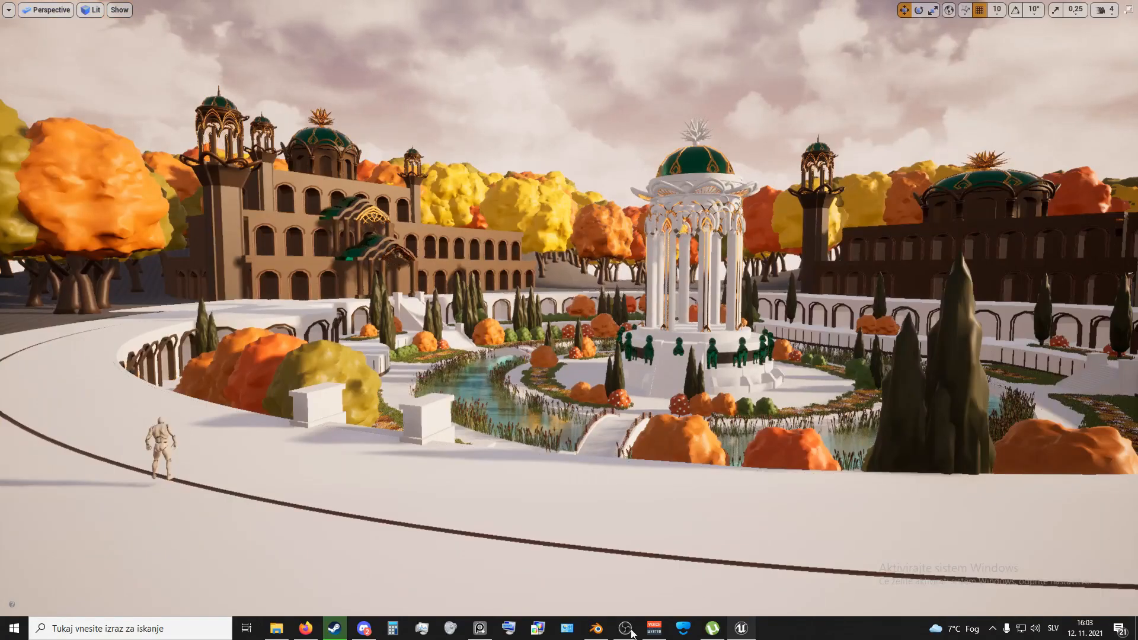
Back in Blender, duplicate the grass clump and move the copy along the X axis away from the flowers
{"action": "left_click", "coordinate": [596, 629]}
{"action": "middle_click_drag", "start_coordinate": [595, 424], "coordinate": [557, 459]}
{"action": "right_click", "coordinate": [311, 503]}
{"action": "scroll", "coordinate": [312, 504], "scroll_direction": "down", "scroll_amount": 7}
{"action": "middle_click_drag", "start_coordinate": [411, 489], "coordinate": [472, 462], "text": "shift"}
{"action": "scroll", "coordinate": [474, 461], "scroll_direction": "up", "scroll_amount": 4}
{"action": "key", "text": "shift+d"}
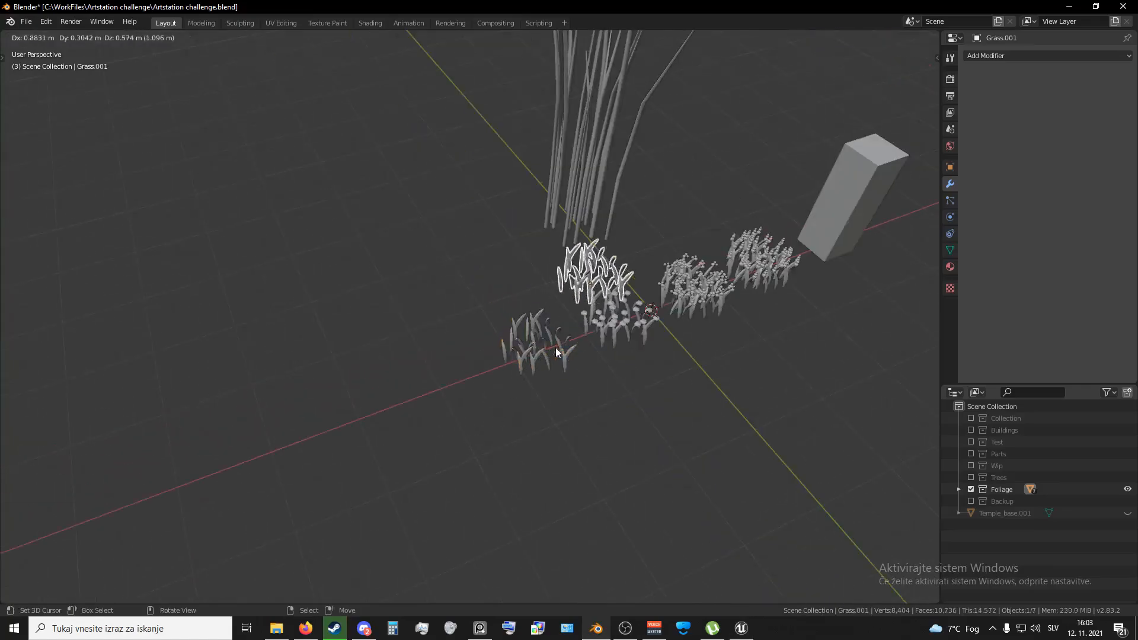
{"action": "right_click", "coordinate": [560, 349]}
{"action": "left_click_drag", "start_coordinate": [576, 342], "coordinate": [435, 392]}
Duplicate the copied grass clump, offset the new copy along Y and scale its height to 0.349
{"action": "middle_click_drag", "start_coordinate": [524, 394], "coordinate": [499, 345]}
{"action": "key", "text": "shift+d"}
{"action": "right_click", "coordinate": [455, 393]}
{"action": "middle_click_drag", "start_coordinate": [456, 397], "coordinate": [387, 401]}
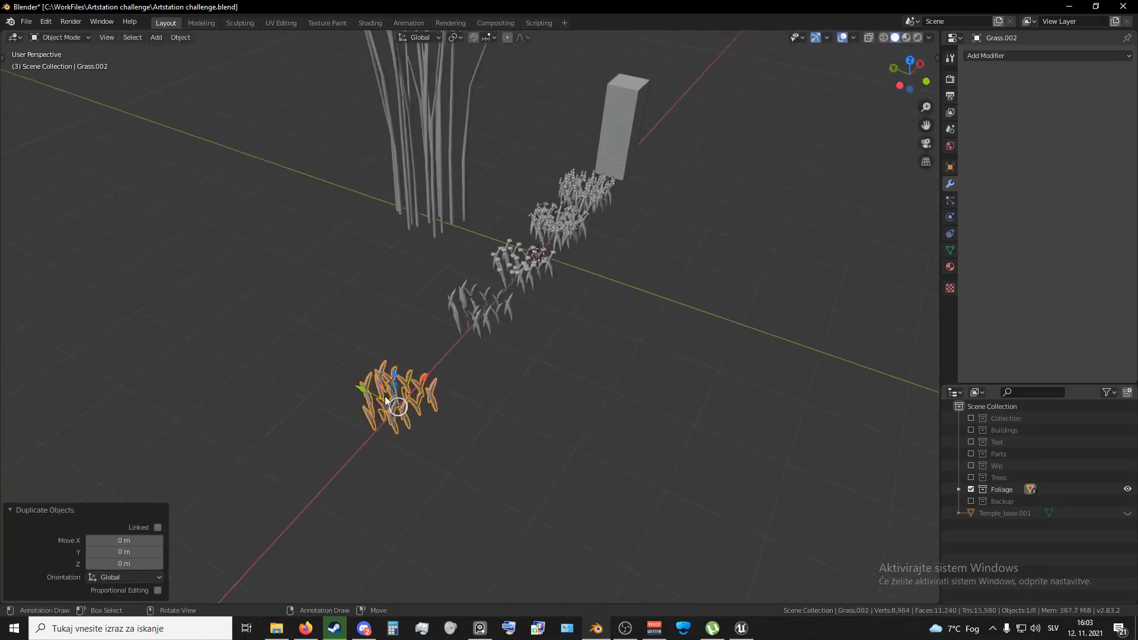
{"action": "middle_click_drag", "start_coordinate": [291, 354], "coordinate": [473, 284]}
{"action": "left_click", "coordinate": [379, 349]}
{"action": "middle_click_drag", "start_coordinate": [379, 349], "coordinate": [521, 400]}
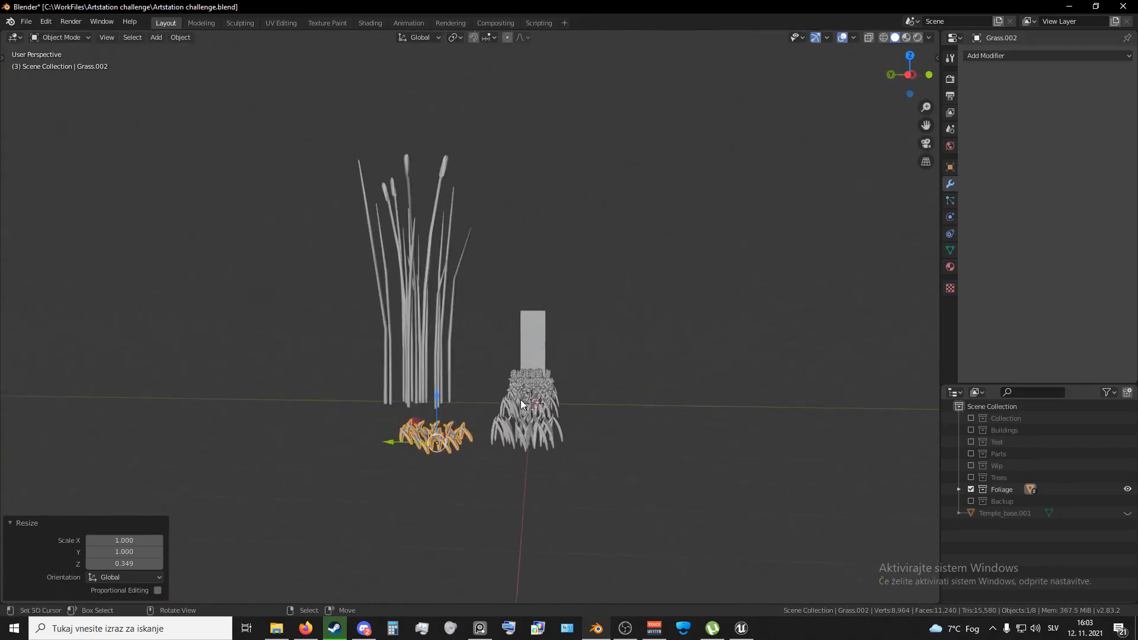
View the foliage row from the front and select the cattail clump
{"action": "left_click", "coordinate": [584, 435]}
{"action": "middle_click_drag", "start_coordinate": [584, 434], "coordinate": [529, 368]}
{"action": "left_click", "coordinate": [502, 359]}
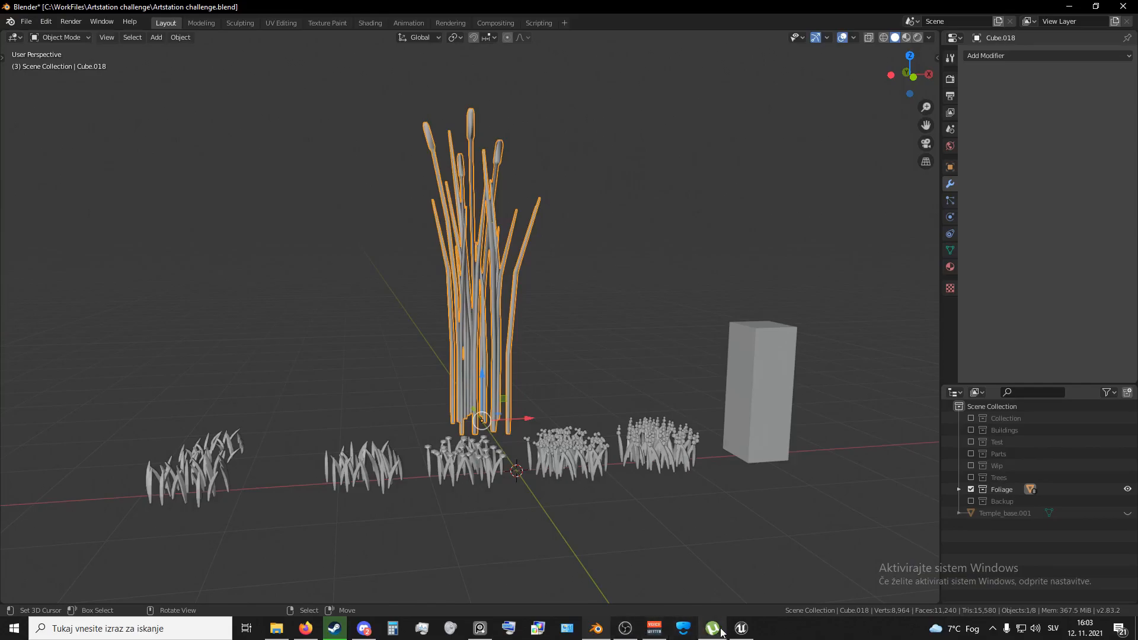
Switch to the Unreal level and fly along the water channel past the cattails and flower beds
{"action": "left_click", "coordinate": [740, 629]}
{"action": "key", "text": "w"}
{"action": "mouse_move", "coordinate": [648, 505]}
{"action": "right_mouse_down"}
{"action": "mouse_move", "coordinate": [620, 542]}
{"action": "mouse_move", "coordinate": [648, 505]}
{"action": "right_mouse_up"}
{"action": "right_click_drag", "start_coordinate": [590, 437], "coordinate": [563, 421]}
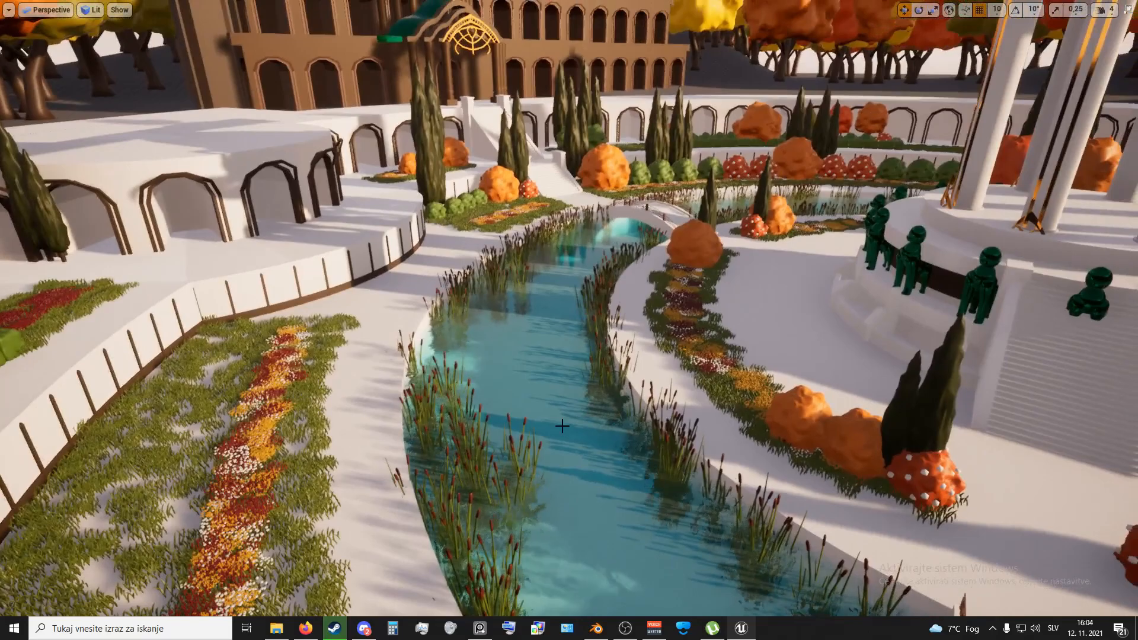
Restore the full editor interface around the viewport and save the level
{"action": "key", "text": "F11"}
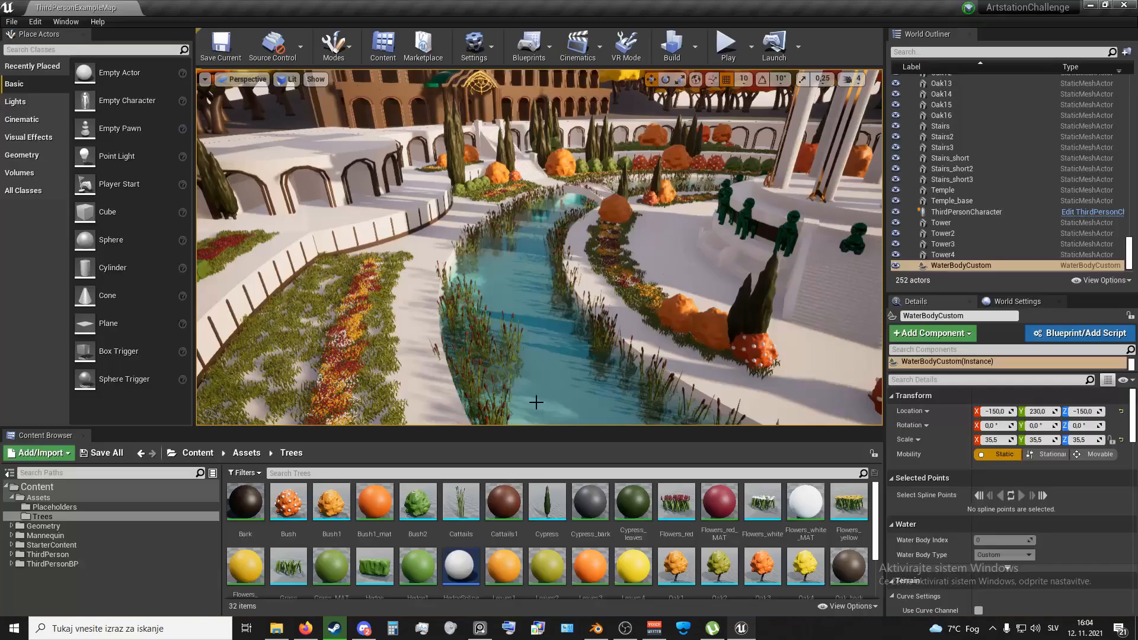
{"action": "right_click_drag", "start_coordinate": [536, 403], "coordinate": [536, 402]}
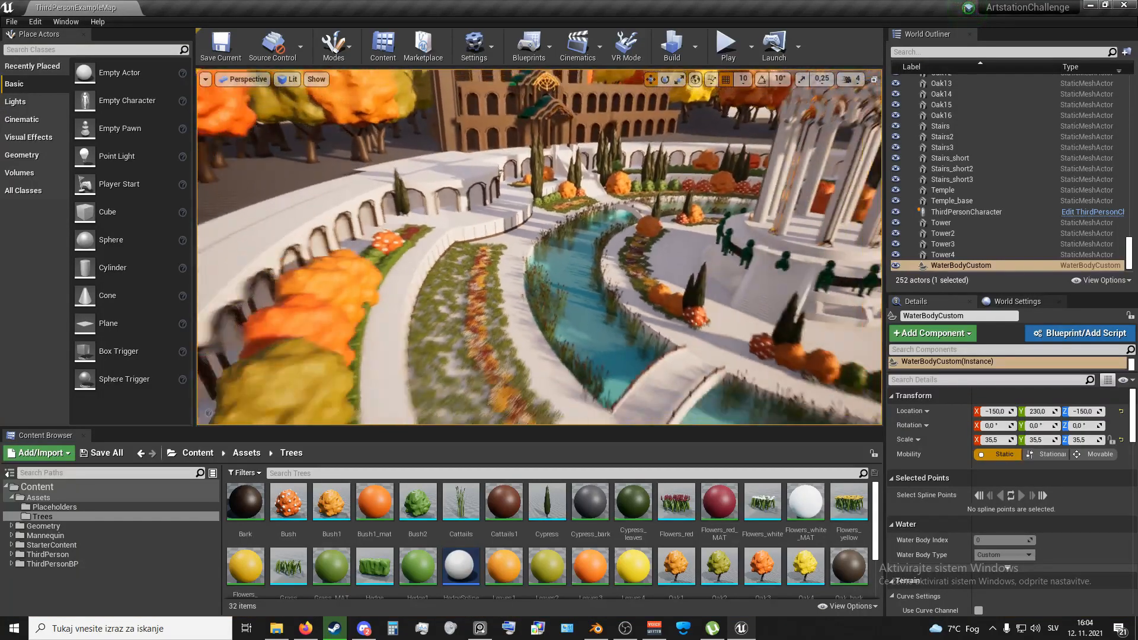
{"action": "right_click_drag", "start_coordinate": [380, 241], "coordinate": [384, 243]}
{"action": "key", "text": "ctrl+s"}
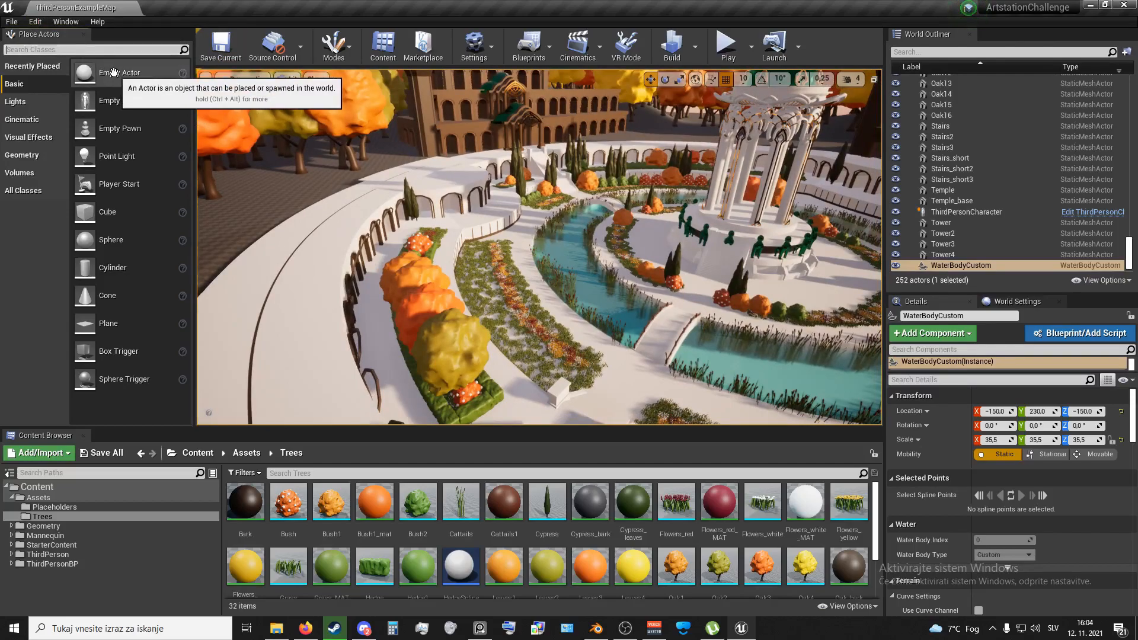
Search the placeable actors for "water"
{"action": "type", "text": "water"}
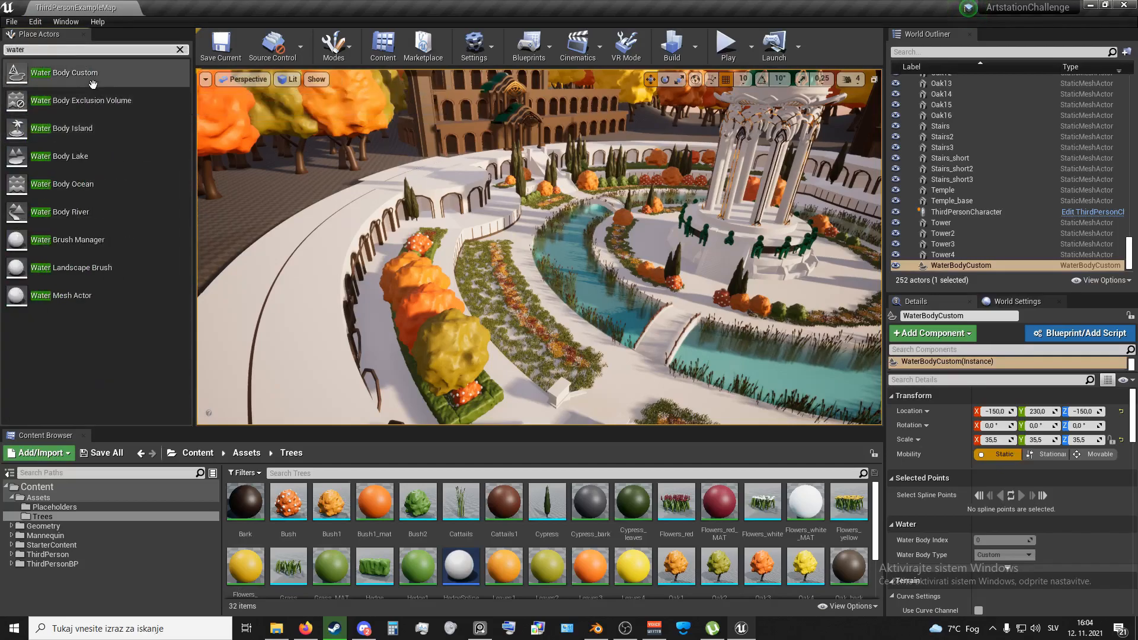
Place a Water Body Custom actor on the terrace of the garden's outer wall
{"action": "left_click_drag", "start_coordinate": [114, 86], "coordinate": [302, 241]}
{"action": "right_click", "coordinate": [410, 305]}
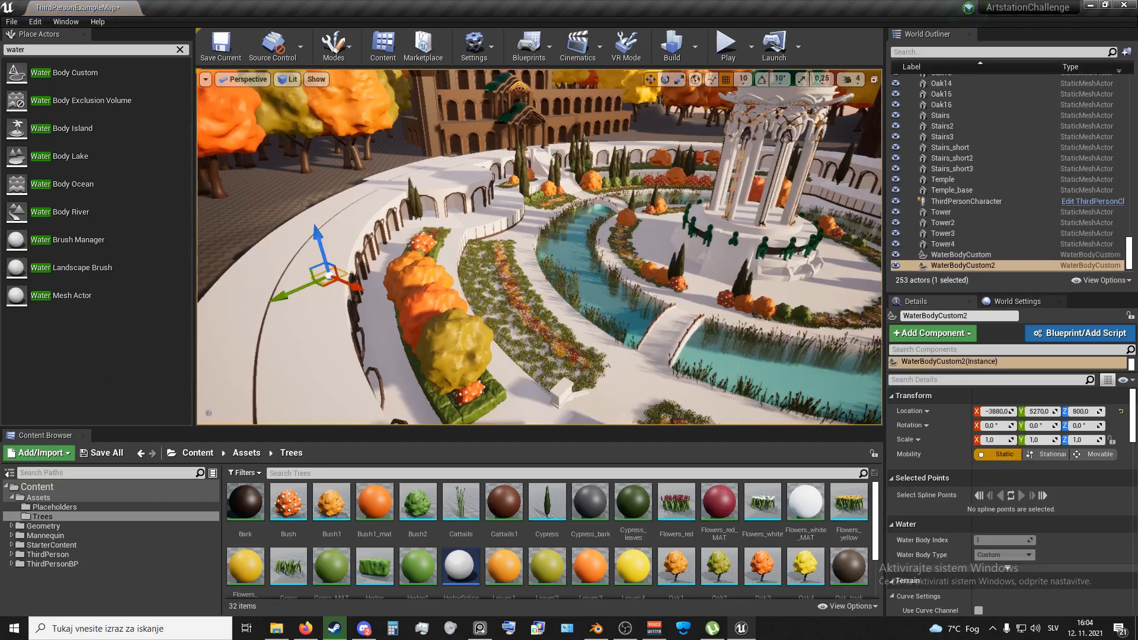
{"action": "right_click_drag", "start_coordinate": [333, 269], "coordinate": [277, 269]}
{"action": "key", "text": "ctrl+z"}
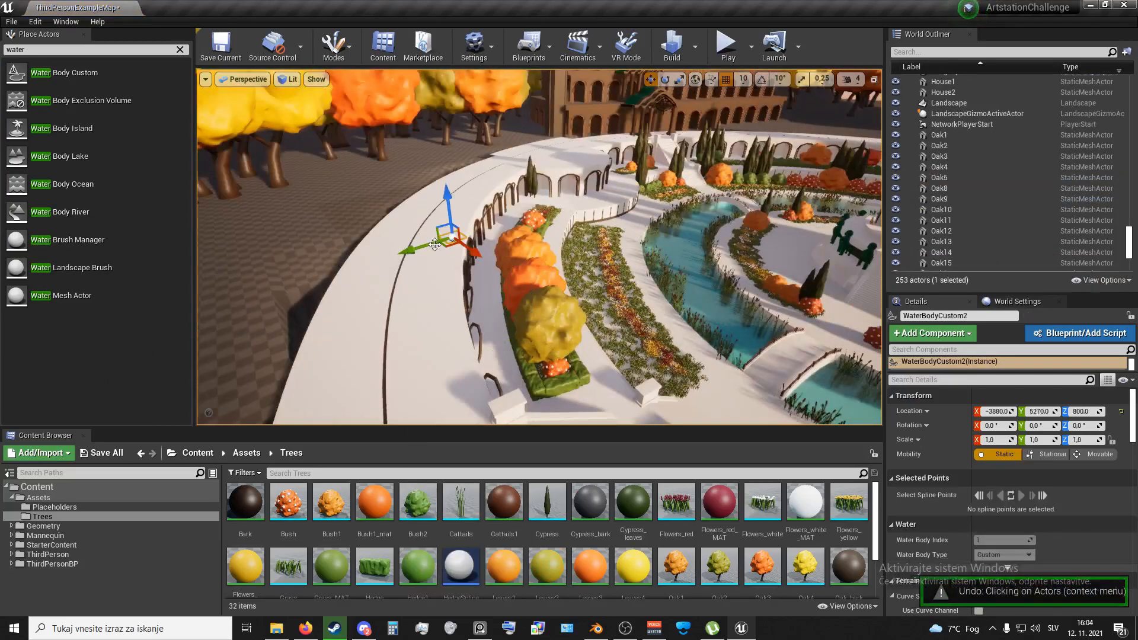
Move the new water body to the edge of the flower bed at Y 3440 and try scaling it
{"action": "left_click_drag", "start_coordinate": [566, 338], "coordinate": [578, 334]}
{"action": "right_click_drag", "start_coordinate": [578, 333], "coordinate": [590, 305]}
{"action": "mouse_move", "coordinate": [537, 260]}
{"action": "right_mouse_down"}
{"action": "mouse_move", "coordinate": [563, 260]}
{"action": "mouse_move", "coordinate": [538, 259]}
{"action": "right_mouse_up"}
{"action": "key", "text": "r"}
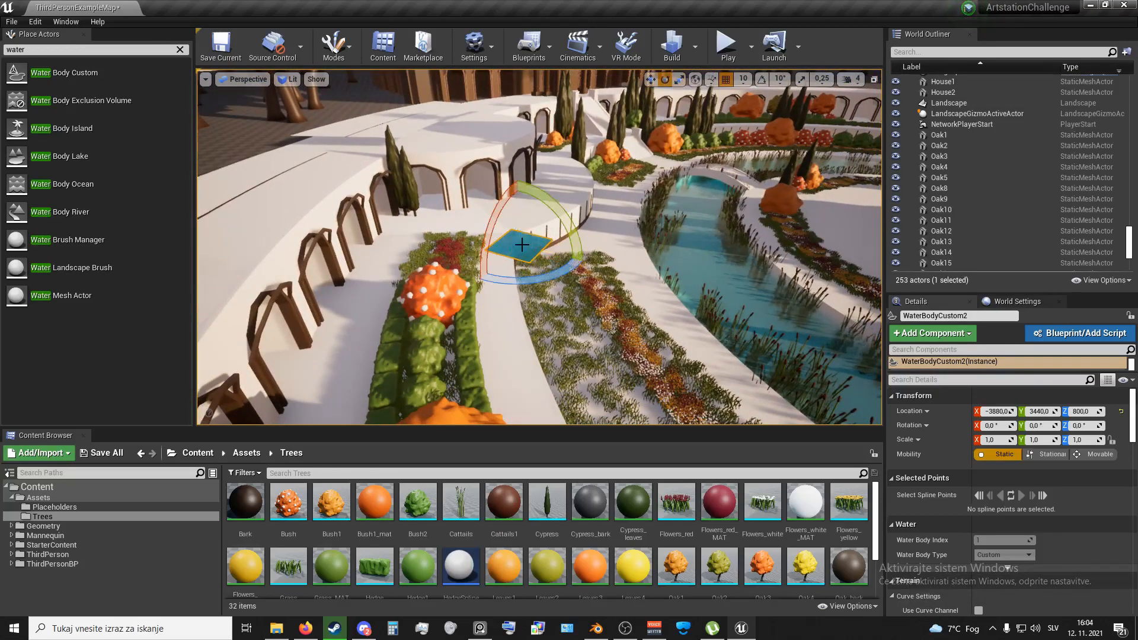
{"action": "left_click_drag", "start_coordinate": [520, 249], "coordinate": [545, 228]}
{"action": "right_click_drag", "start_coordinate": [546, 228], "coordinate": [420, 283]}
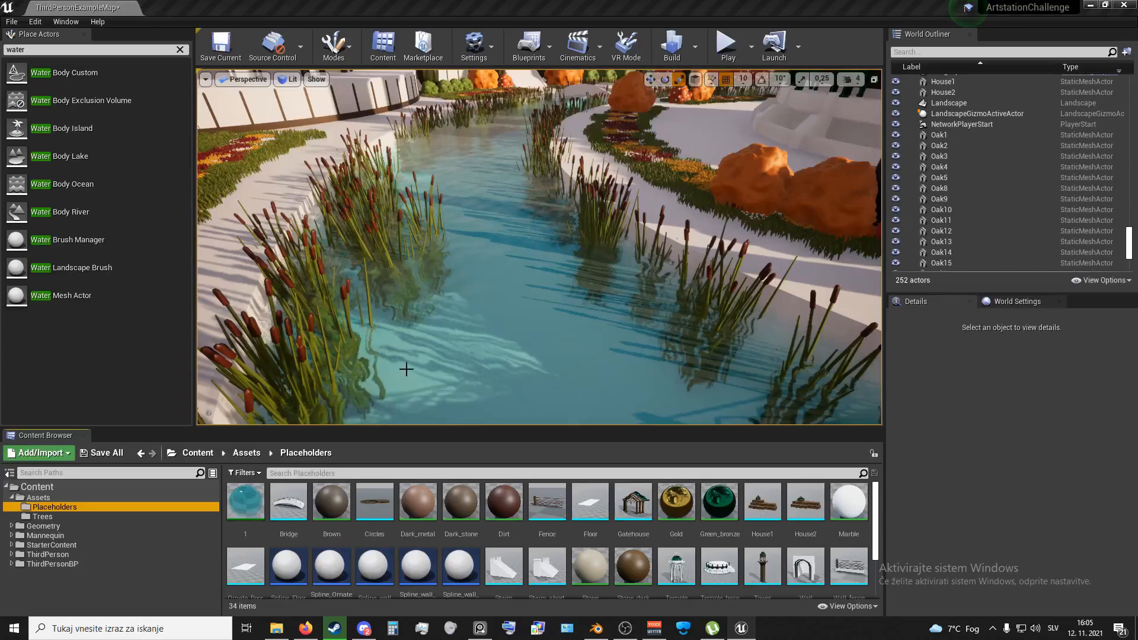
Open the water material instance 1 from the Placeholders folder and move its window clear of the level's water
{"action": "mouse_move", "coordinate": [407, 369]}
{"action": "right_mouse_down"}
{"action": "mouse_move", "coordinate": [396, 356]}
{"action": "mouse_move", "coordinate": [338, 350]}
{"action": "mouse_move", "coordinate": [427, 364]}
{"action": "mouse_move", "coordinate": [404, 373]}
{"action": "right_mouse_up"}
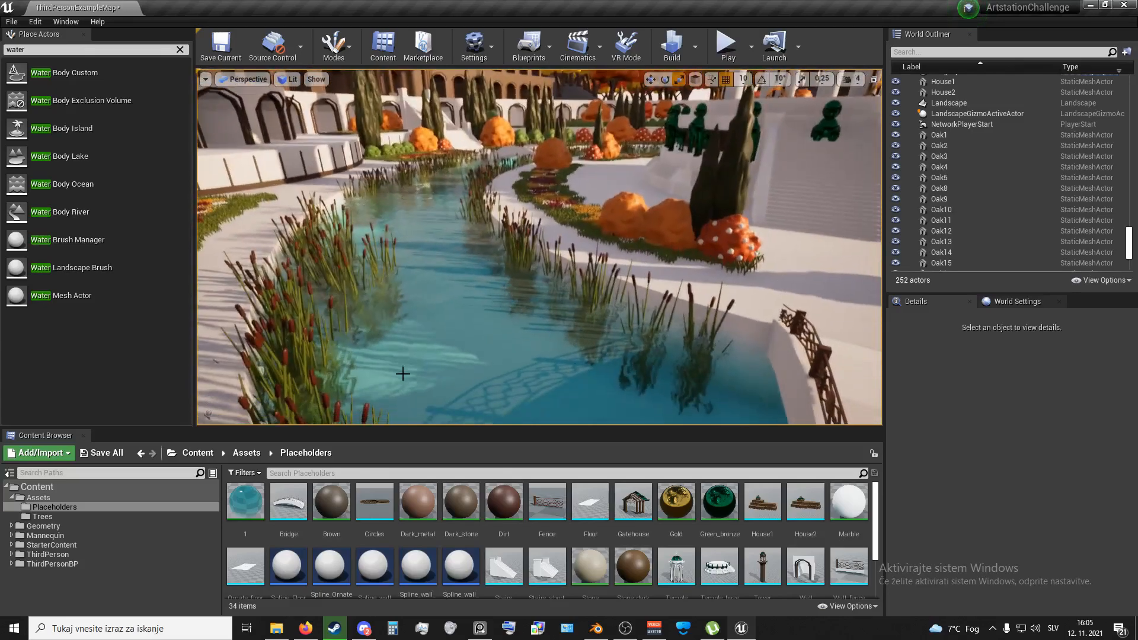
{"action": "double_click", "coordinate": [239, 502]}
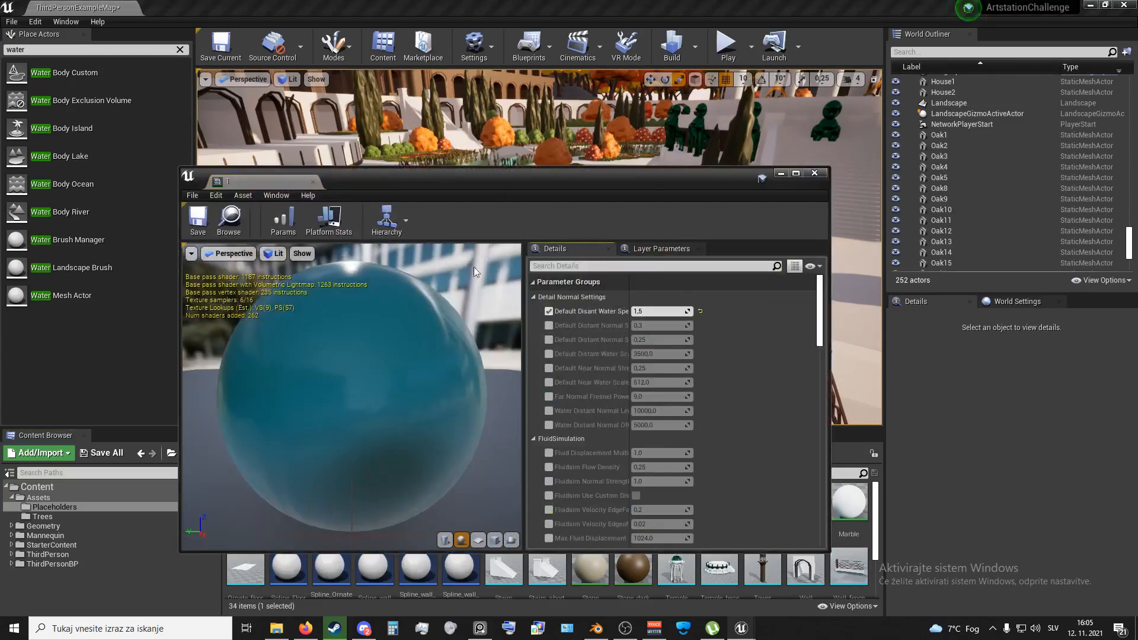
{"action": "left_click_drag", "start_coordinate": [569, 194], "coordinate": [185, 90]}
Examine the water material's overridden parameters, including detail normals, caustics switches, refraction and roughness
{"action": "scroll", "coordinate": [336, 269], "scroll_direction": "down", "scroll_amount": 3}
{"action": "scroll", "coordinate": [333, 278], "scroll_direction": "down", "scroll_amount": 10}
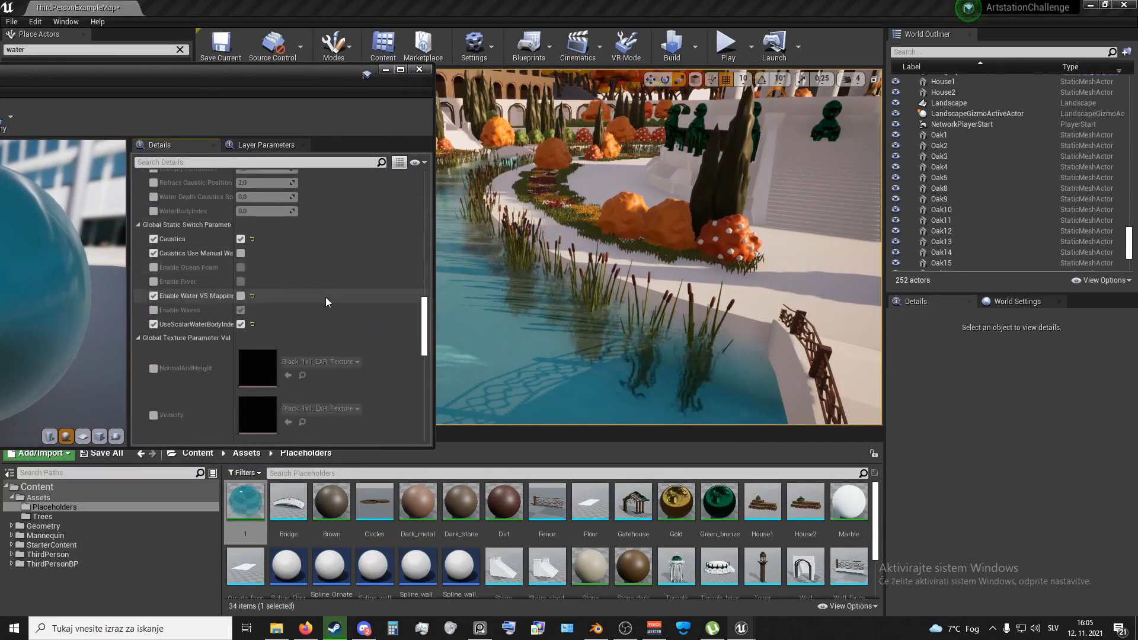
{"action": "scroll", "coordinate": [320, 314], "scroll_direction": "down", "scroll_amount": 10}
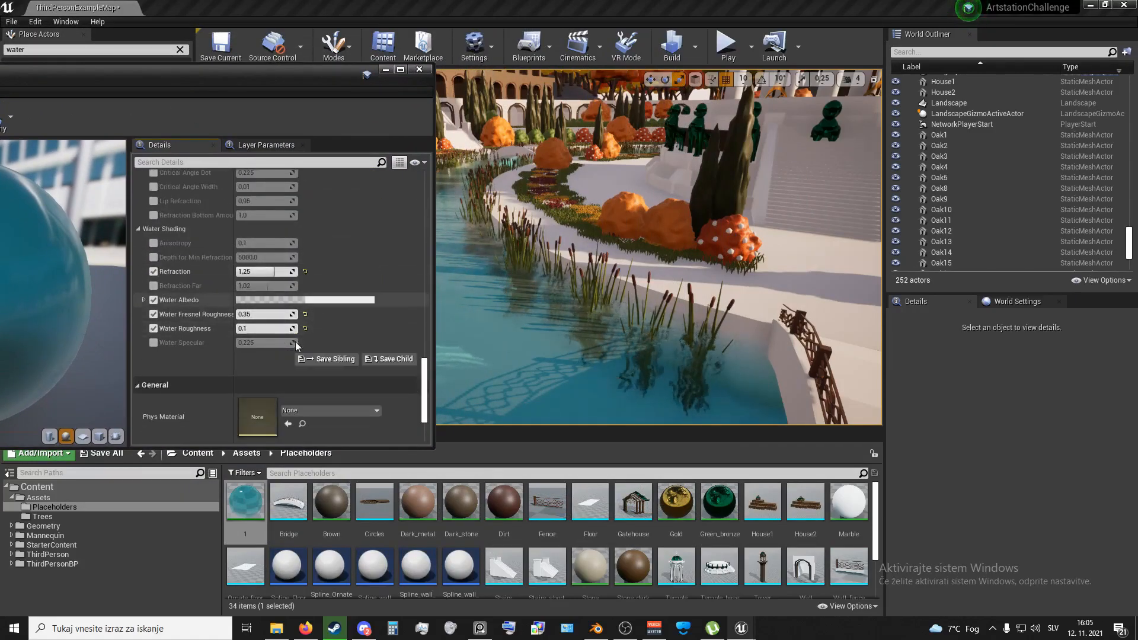
{"action": "scroll", "coordinate": [296, 342], "scroll_direction": "down", "scroll_amount": 3}
{"action": "scroll", "coordinate": [304, 344], "scroll_direction": "up", "scroll_amount": 5}
{"action": "scroll", "coordinate": [304, 343], "scroll_direction": "up", "scroll_amount": 10}
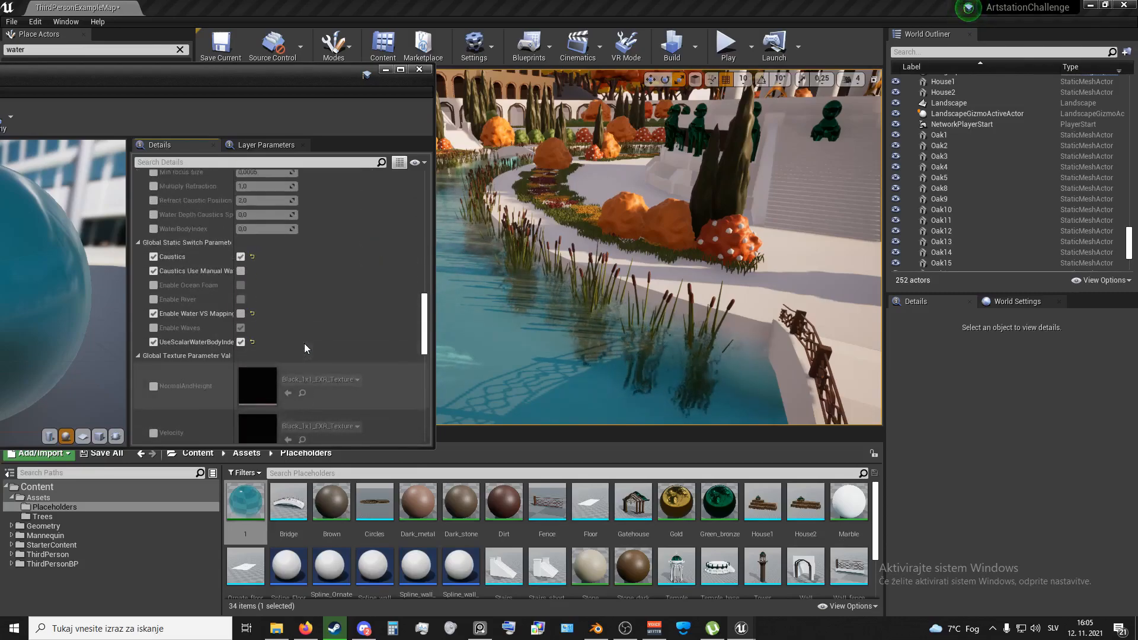
{"action": "scroll", "coordinate": [304, 343], "scroll_direction": "up", "scroll_amount": 15}
{"action": "scroll", "coordinate": [303, 346], "scroll_direction": "up", "scroll_amount": 15}
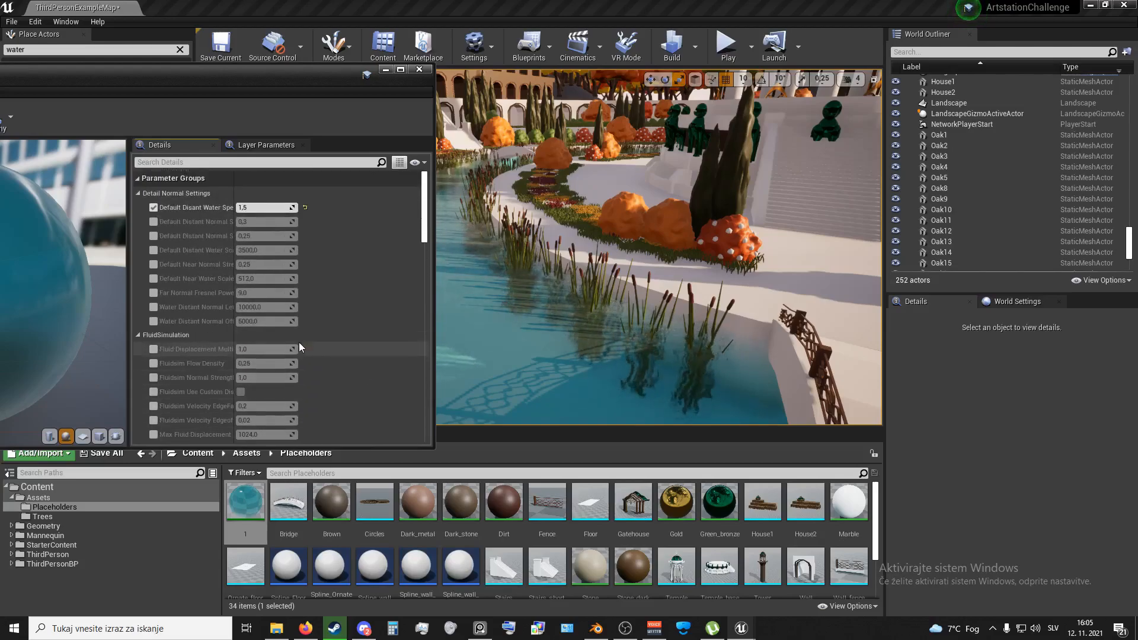
{"action": "left_click_drag", "start_coordinate": [423, 210], "coordinate": [427, 372]}
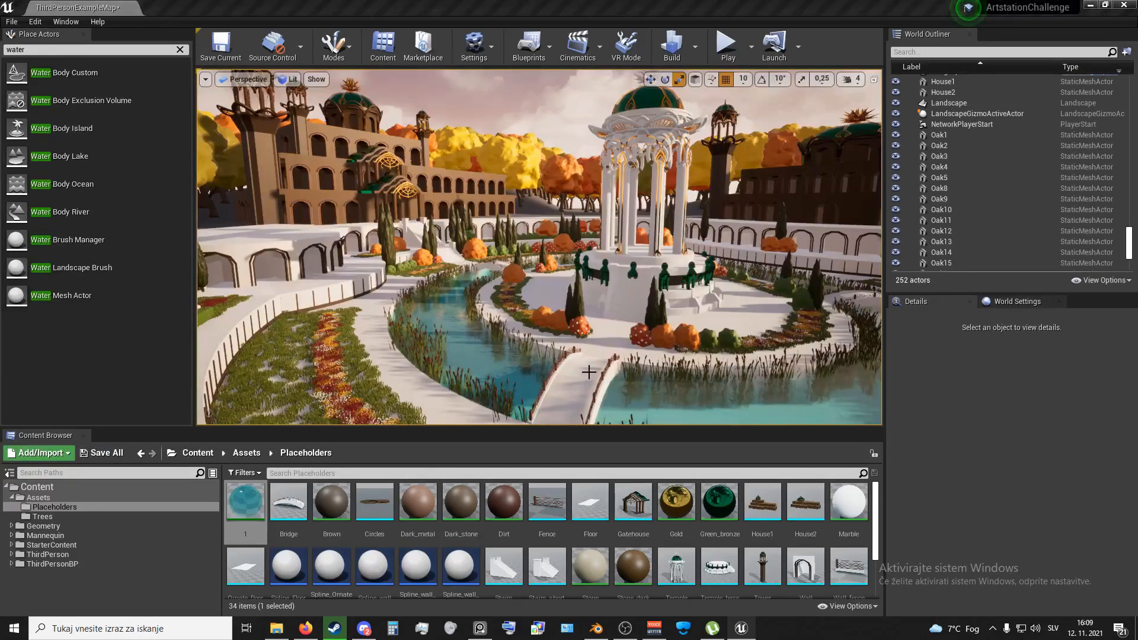
Fly over the bridge and water channel to view the temple island and its surrounding planting
{"action": "right_click_drag", "start_coordinate": [553, 358], "coordinate": [525, 302]}
{"action": "key", "text": "w"}
{"action": "key", "text": "s"}
{"action": "key", "text": "q"}
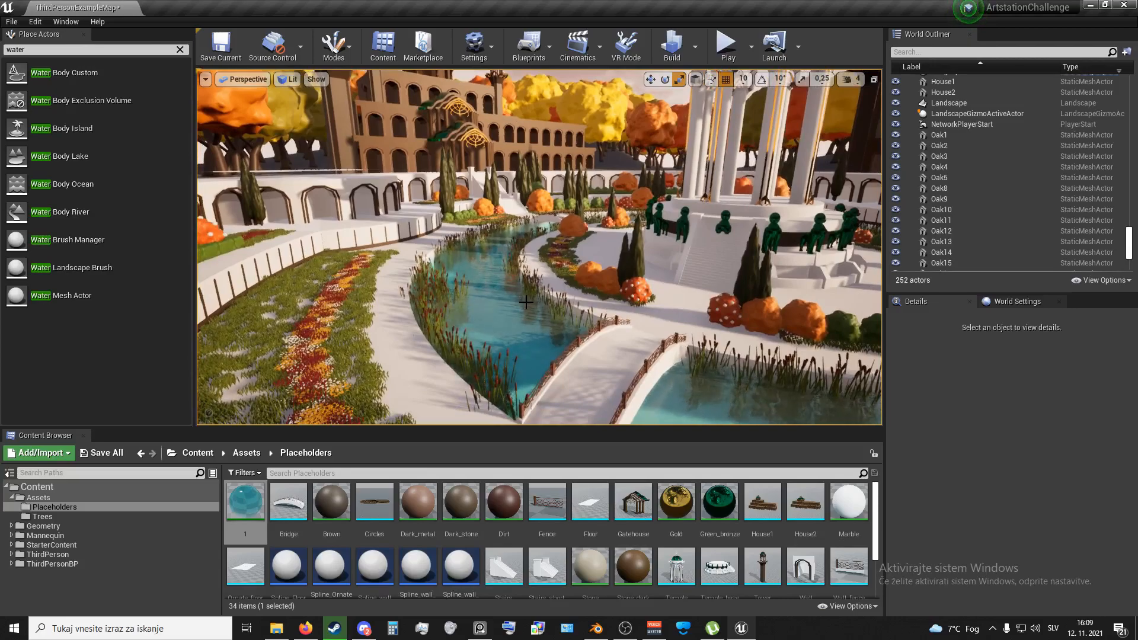
{"action": "right_click_drag", "start_coordinate": [526, 302], "coordinate": [480, 303]}
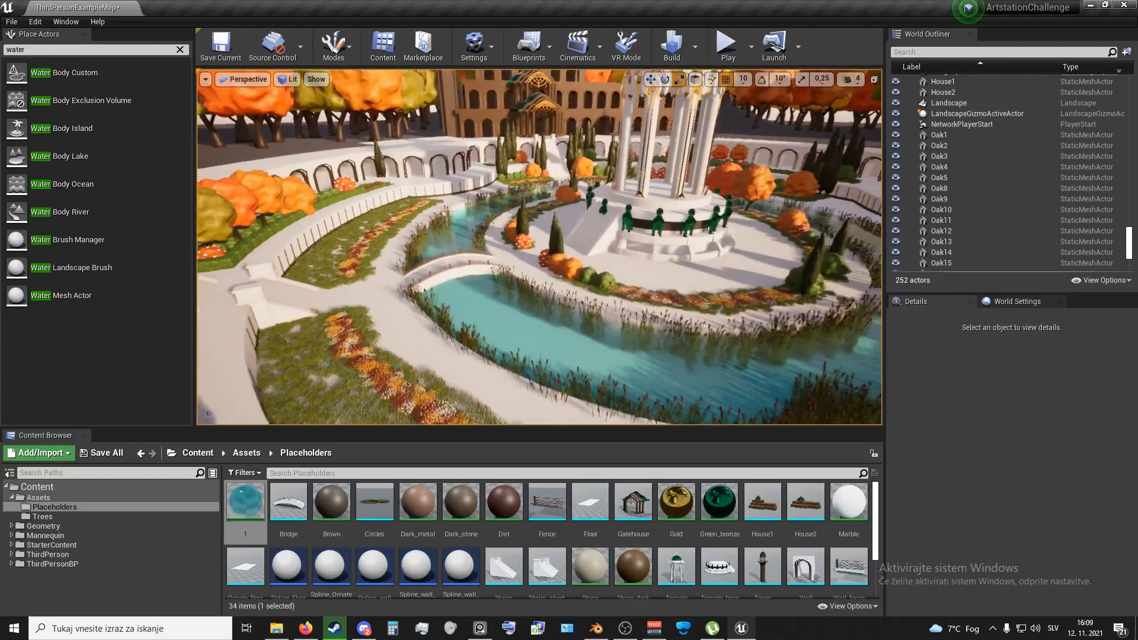
{"action": "right_click_drag", "start_coordinate": [545, 254], "coordinate": [533, 255]}
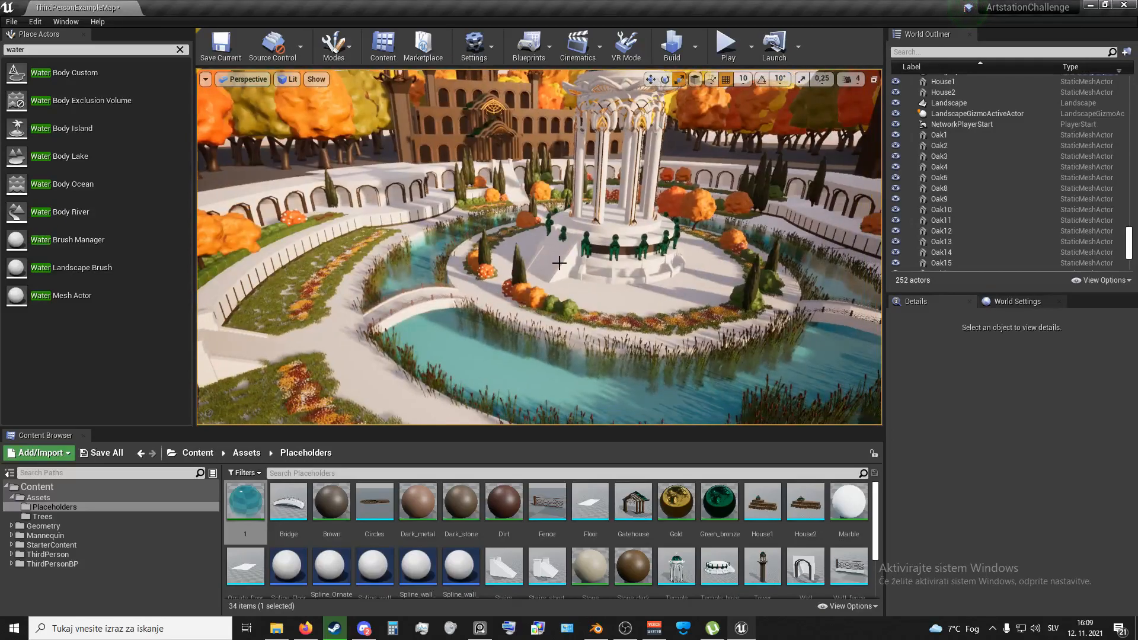
Show the viewport in full screen and circle the temple to examine the garden from several sides
{"action": "key", "text": "F11"}
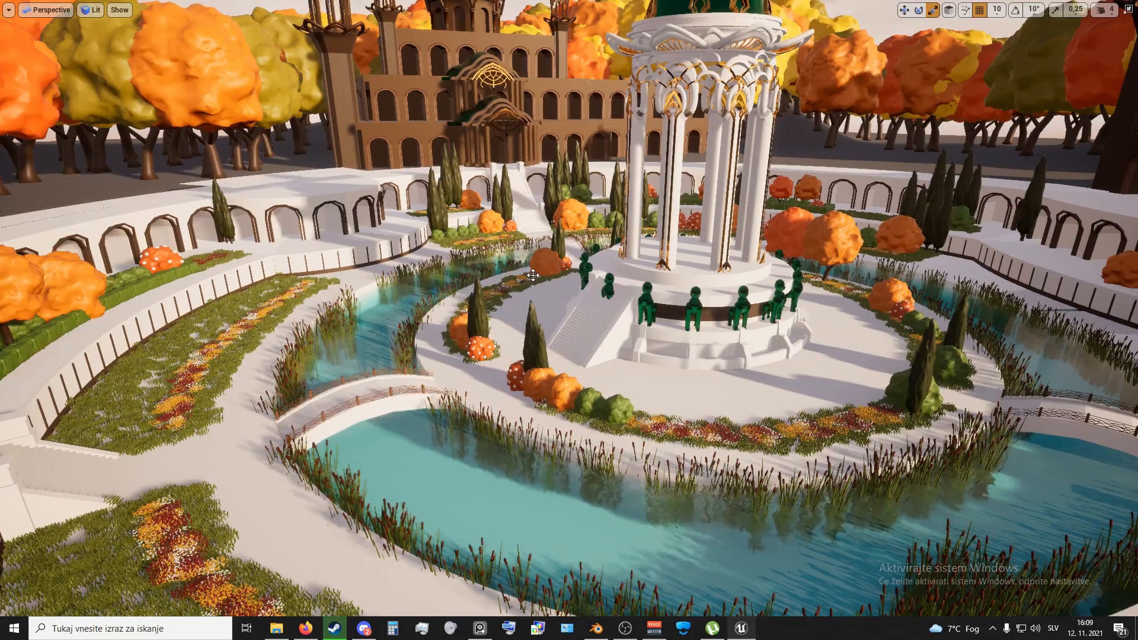
{"action": "right_click_drag", "start_coordinate": [581, 323], "coordinate": [622, 287]}
{"action": "key", "text": "a"}
{"action": "key", "text": "w"}
{"action": "key", "text": "s"}
{"action": "key", "text": "w"}
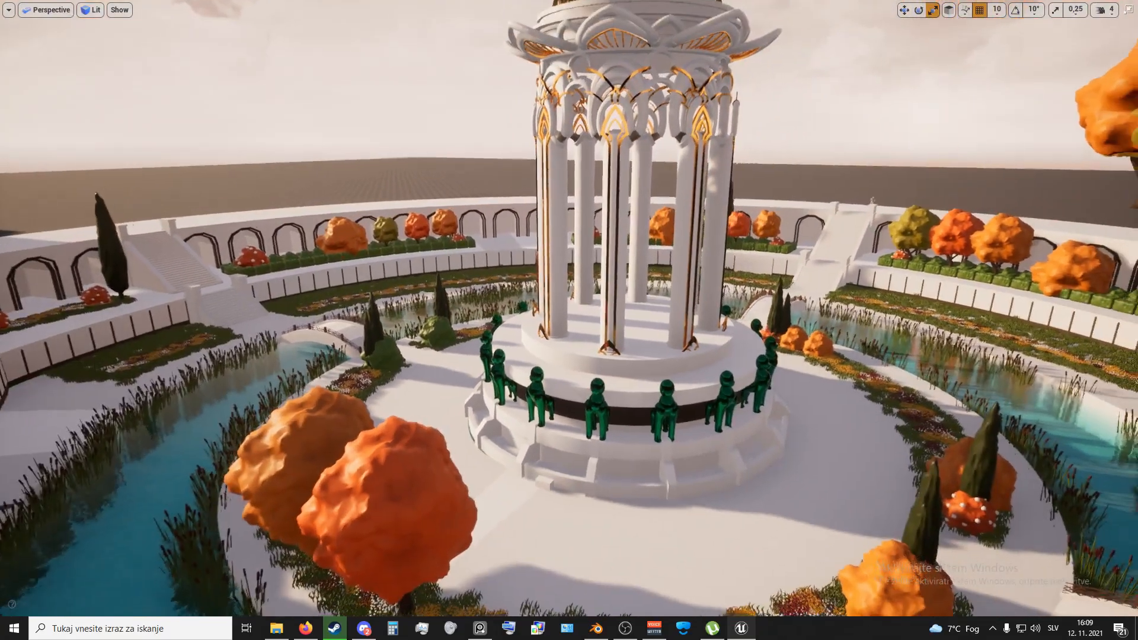
{"action": "key", "text": "w"}
{"action": "right_click_drag", "start_coordinate": [569, 320], "coordinate": [978, 273]}
{"action": "key", "text": "s"}
{"action": "right_click_drag", "start_coordinate": [605, 400], "coordinate": [670, 409]}
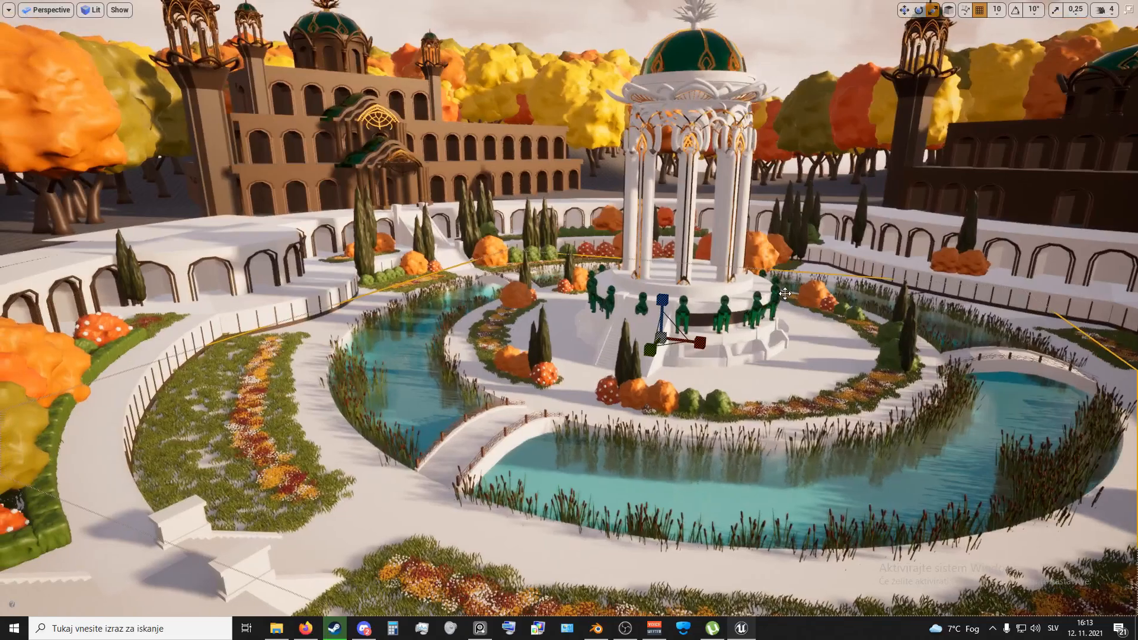
Hide the selection outline and editor overlays with Game View and look down over the temple and water channel
{"action": "left_click", "coordinate": [650, 367]}
{"action": "key", "text": "g"}
{"action": "right_click_drag", "start_coordinate": [633, 382], "coordinate": [652, 320]}
{"action": "right_click_drag", "start_coordinate": [563, 370], "coordinate": [612, 370]}
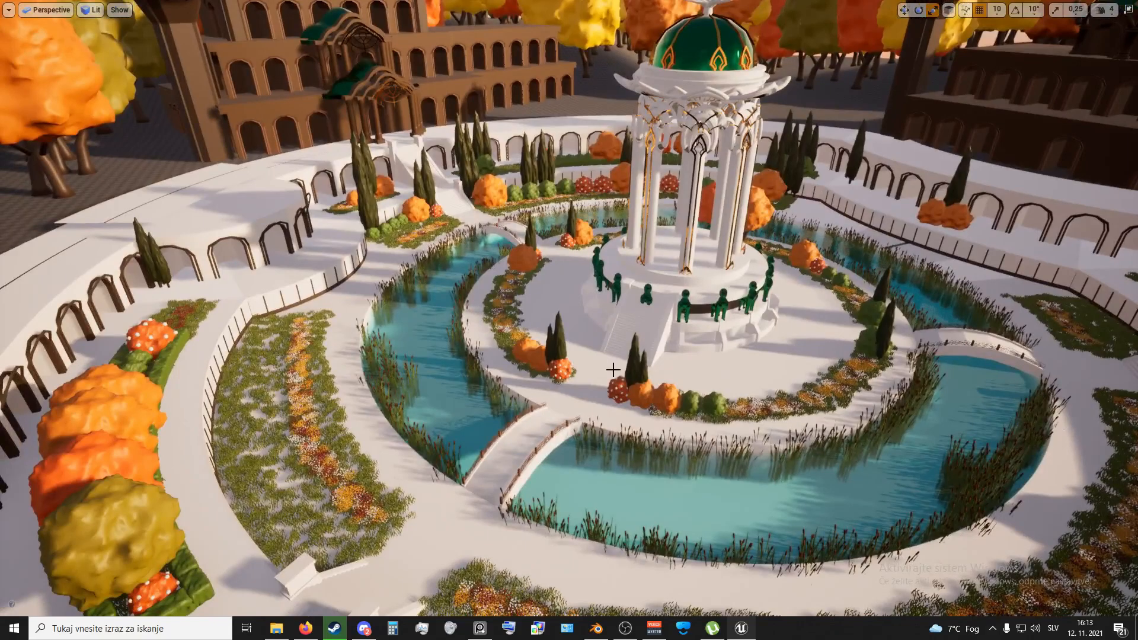